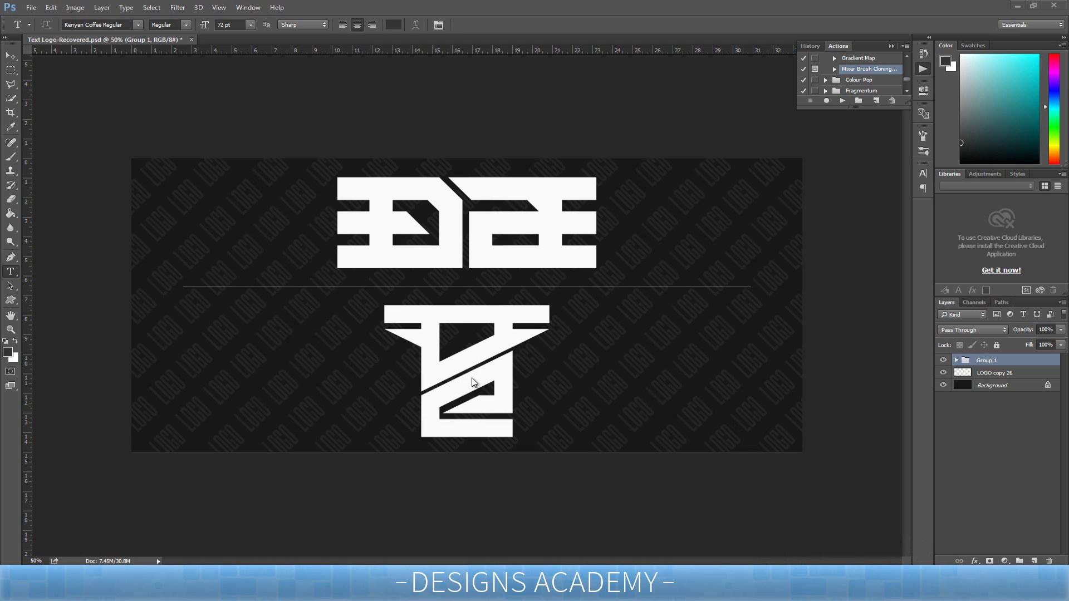
# - Inspect Group 1's layers by hiding Text Logo copy, LINE and Logo copy, and showing only the TEXT LOGO group
pyautogui.click(943, 372)
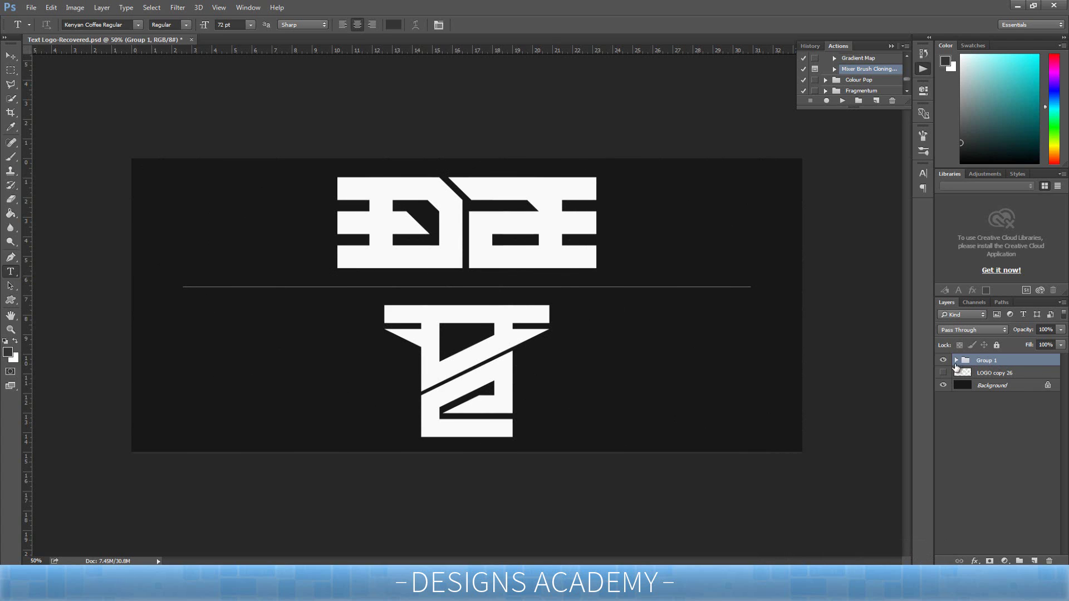
pyautogui.click(943, 372)
pyautogui.click(956, 360)
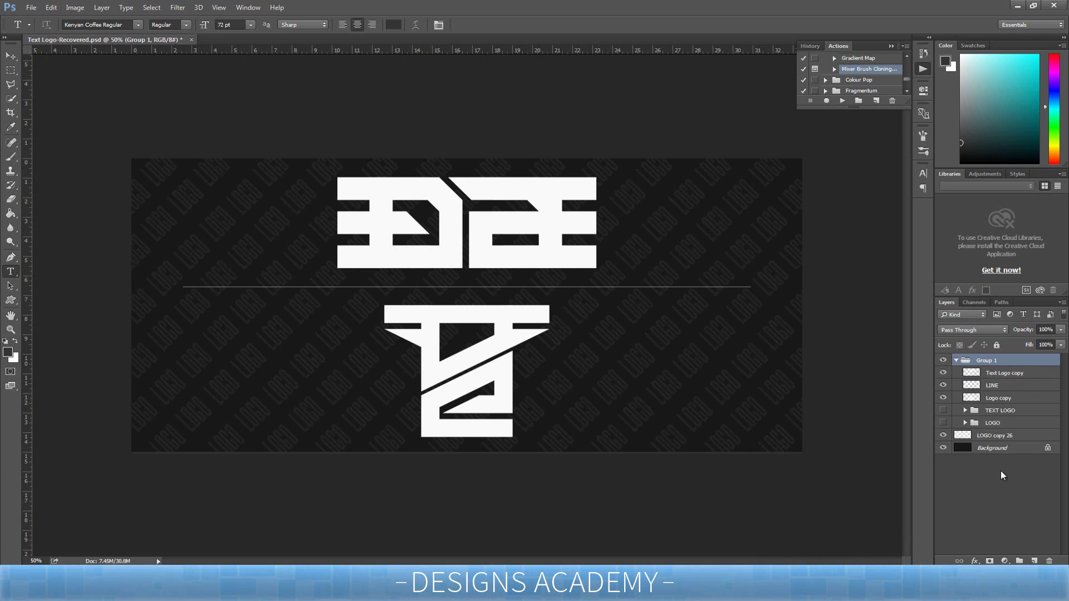
pyautogui.click(995, 376)
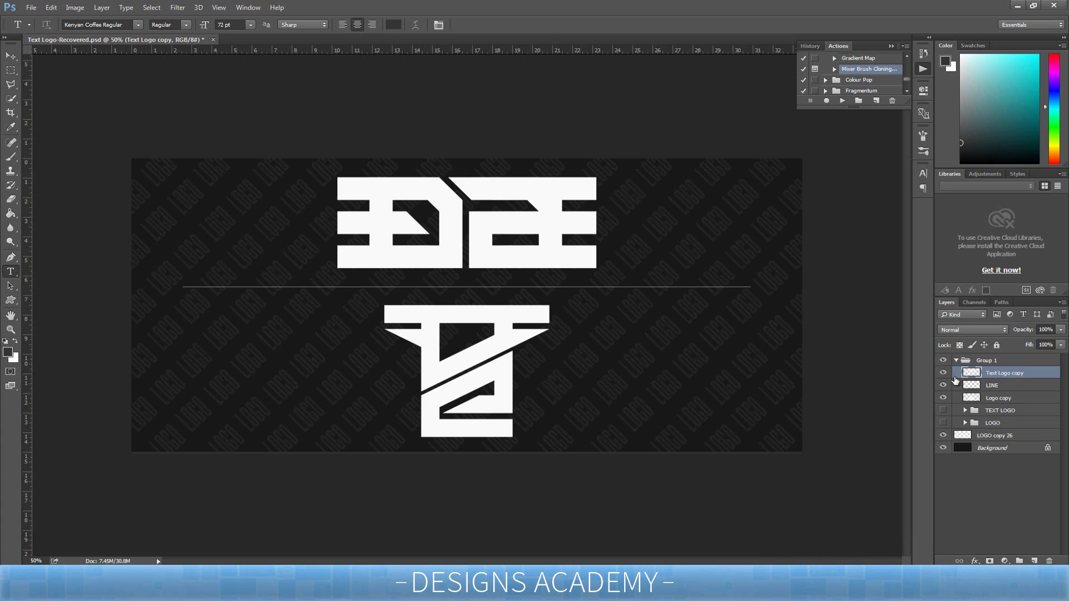
pyautogui.click(942, 373)
pyautogui.click(942, 385)
pyautogui.click(943, 398)
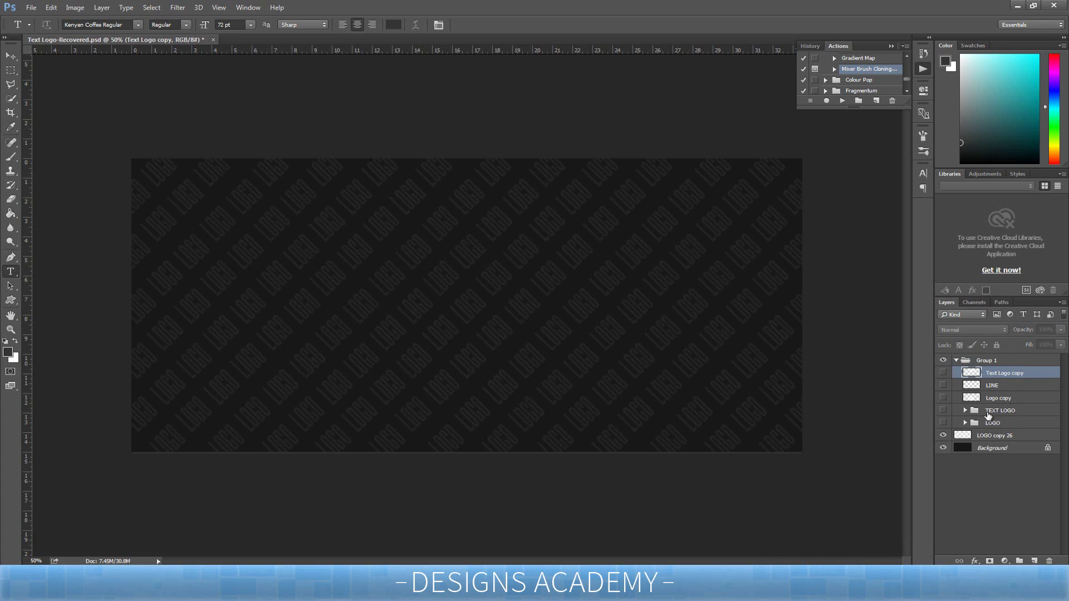
pyautogui.click(988, 412)
pyautogui.click(943, 410)
pyautogui.click(943, 423)
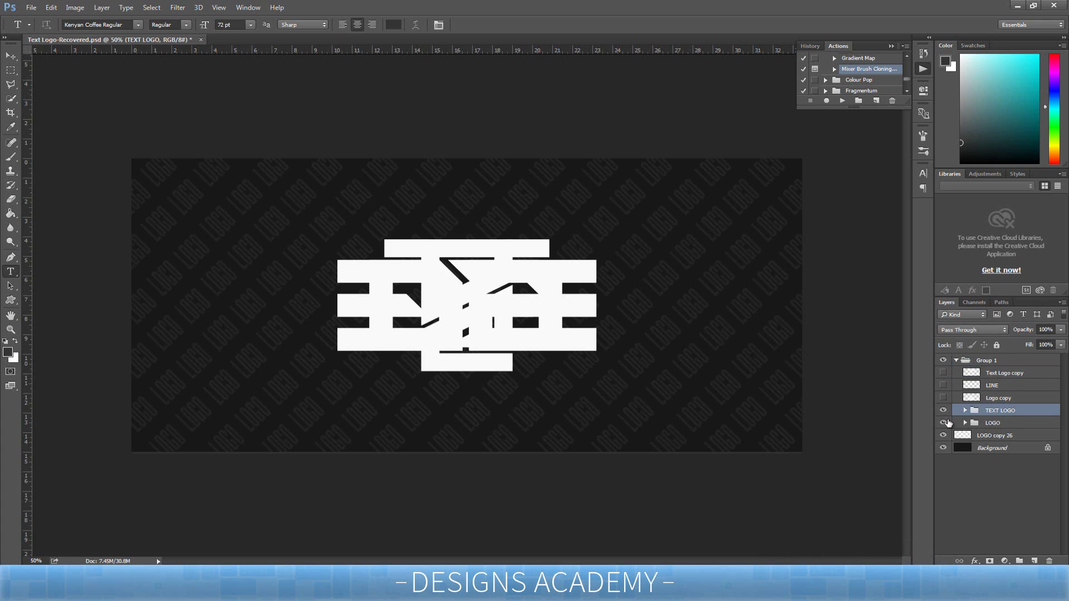
pyautogui.click(942, 423)
# - Inspect the contents of the TEXT LOGO group by toggling its Text Logo layer's visibility
pyautogui.click(965, 410)
pyautogui.click(998, 424)
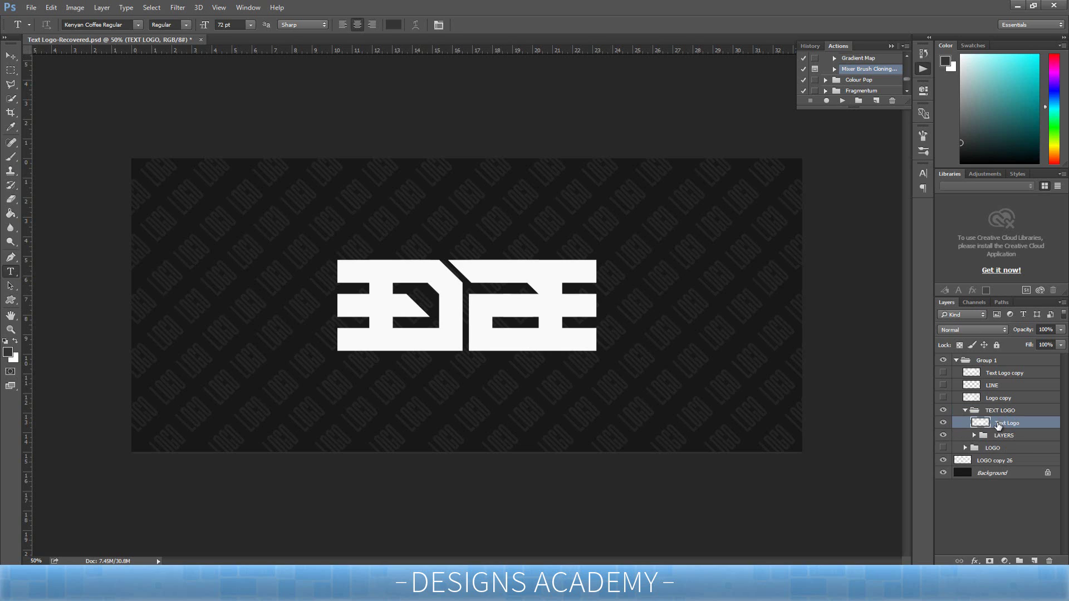
pyautogui.click(943, 423)
pyautogui.click(943, 423)
pyautogui.click(943, 424)
pyautogui.click(943, 423)
pyautogui.click(943, 424)
pyautogui.click(965, 411)
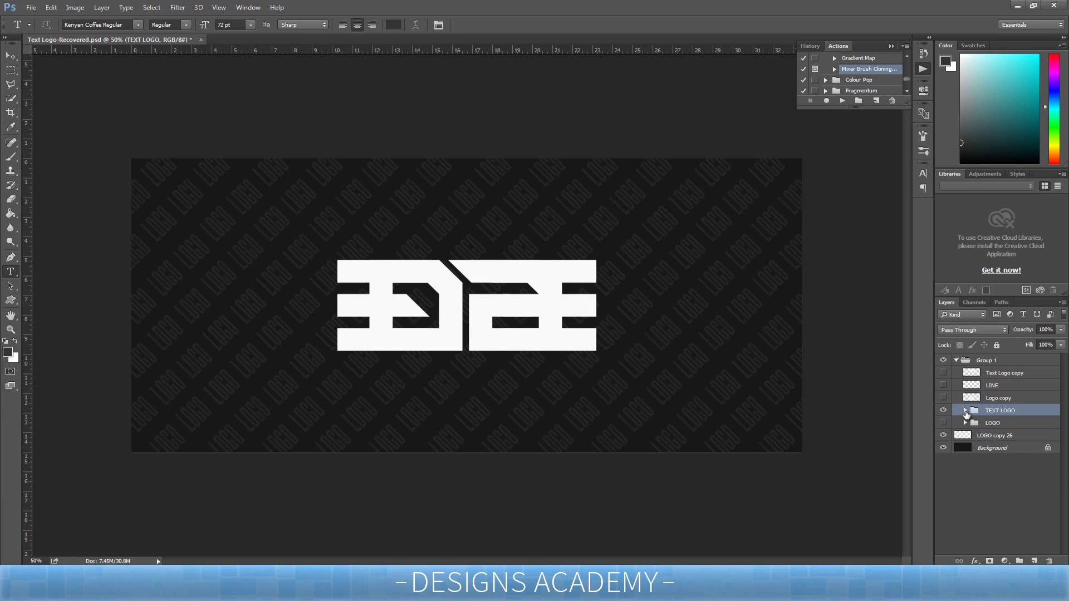
# - Hide the TEXT LOGO group, show Text Logo copy, LINE and Logo copy again, and collapse Group 1
pyautogui.click(943, 411)
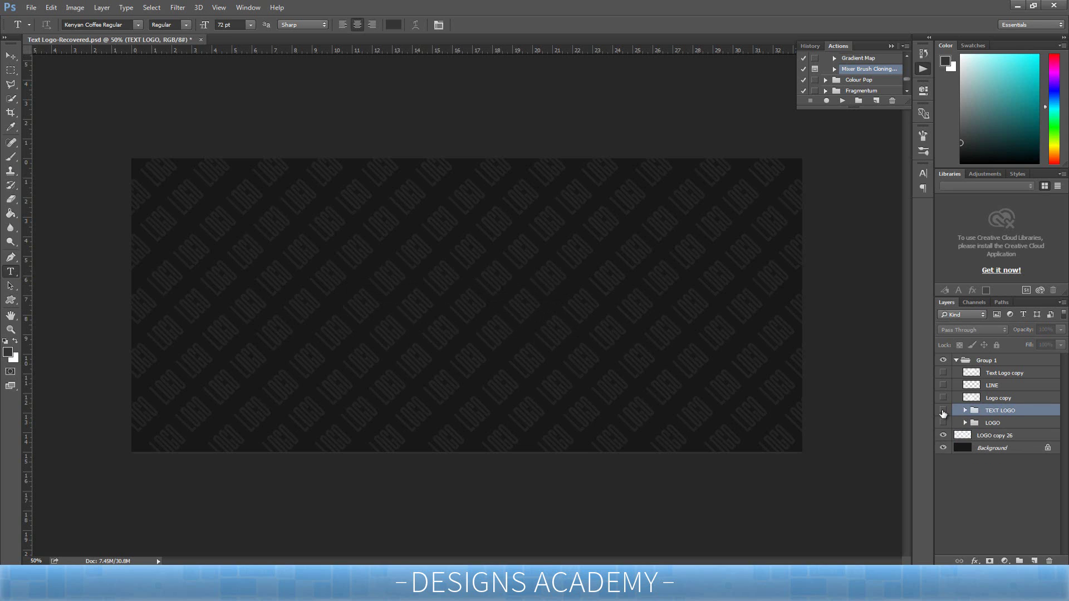
pyautogui.click(943, 373)
pyautogui.click(943, 385)
pyautogui.click(942, 398)
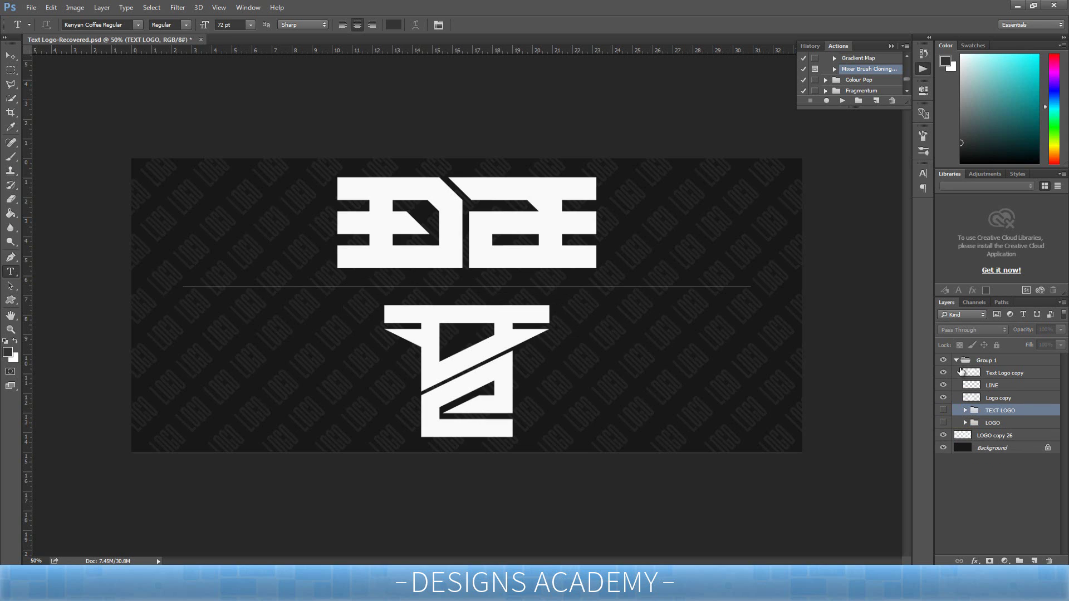
pyautogui.click(956, 361)
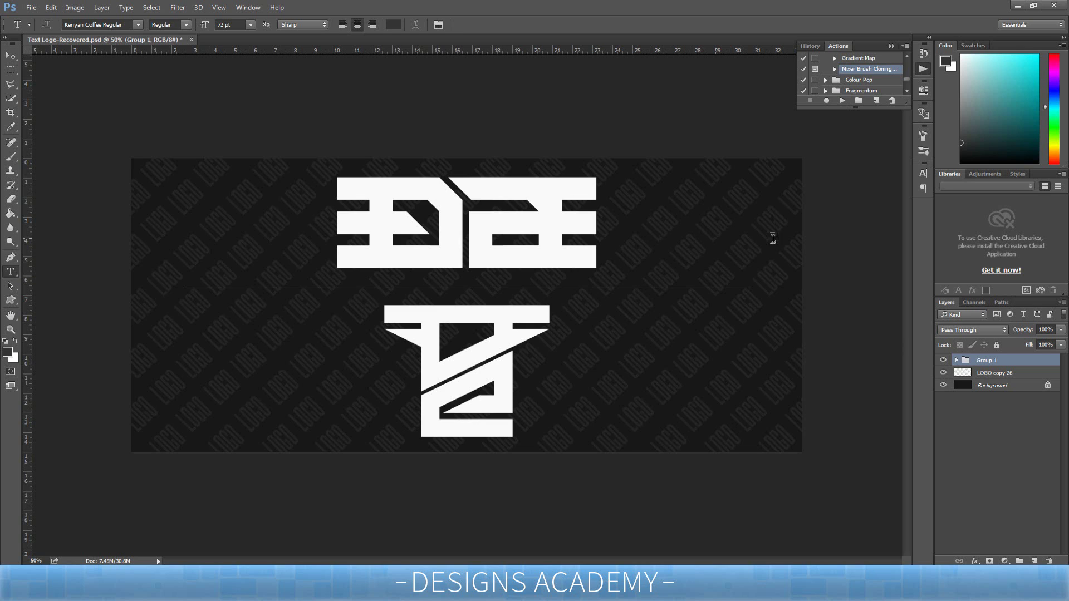
# - Hide Group 1 and add the text "E D G E" as a new text layer on the canvas
pyautogui.click(945, 359)
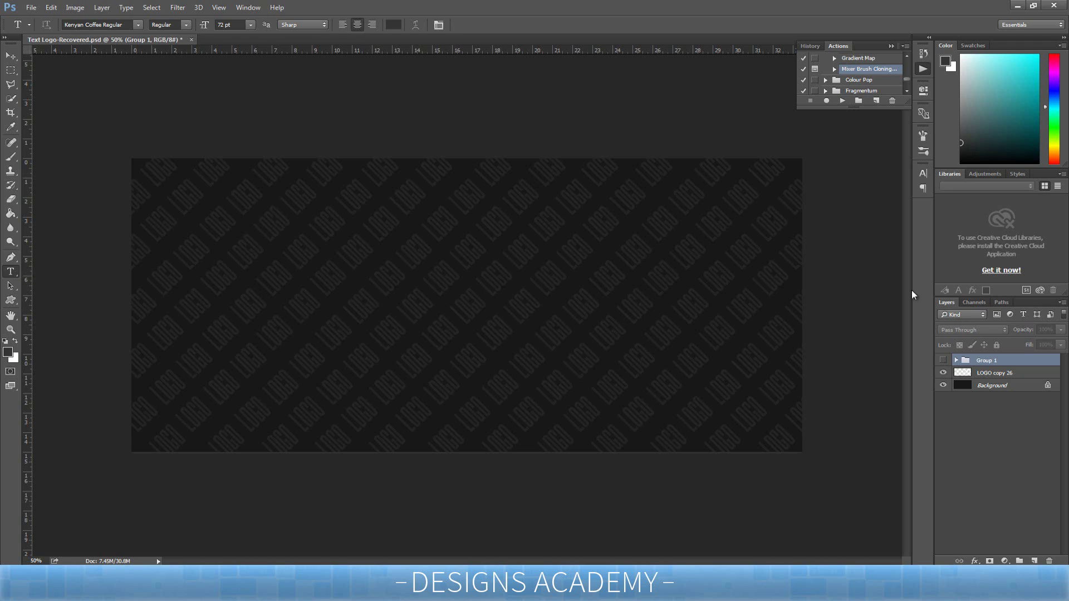
pyautogui.click(403, 336)
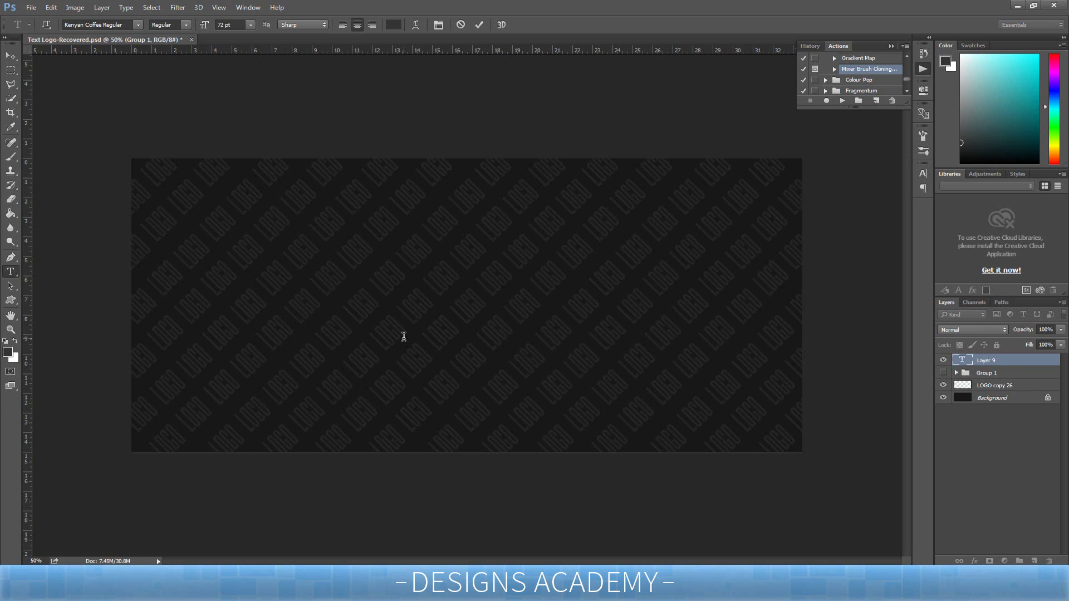
pyautogui.write('Bdoeedge')
# - Set the colour of the whole E D G E text to off-white f6f6f6
pyautogui.hotkey('ctrl', 'a')
pyautogui.click(393, 25)
pyautogui.write('fcfcfc')
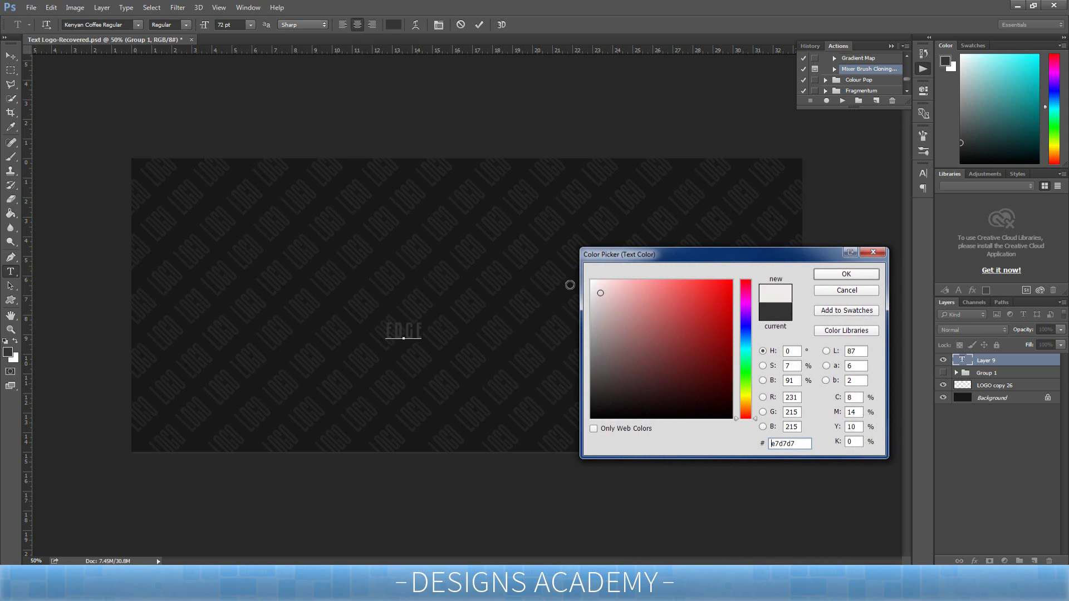
pyautogui.write('f6f6f6')
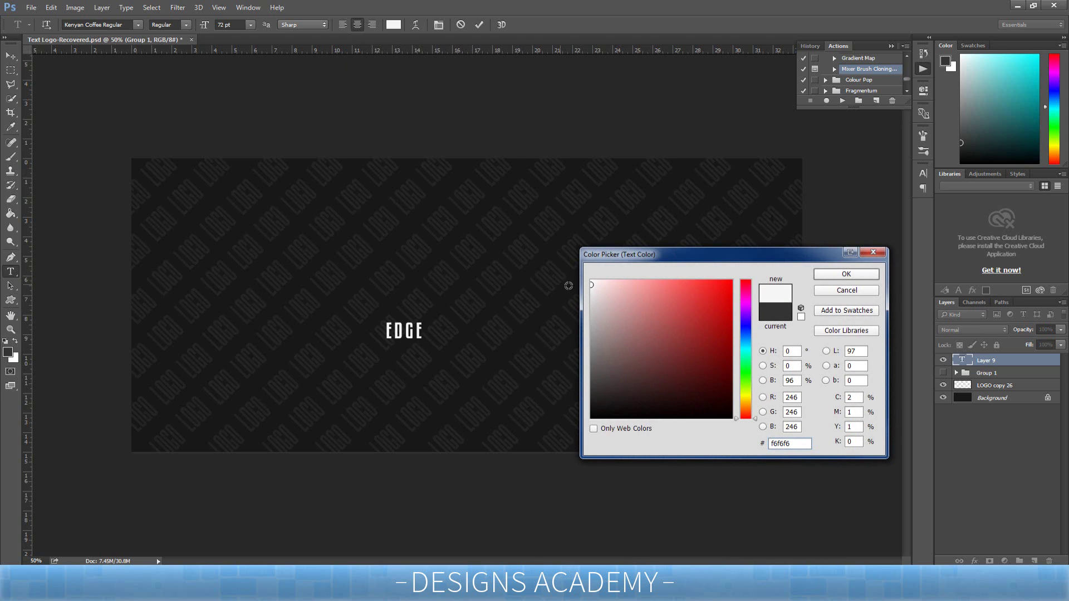
pyautogui.click(846, 275)
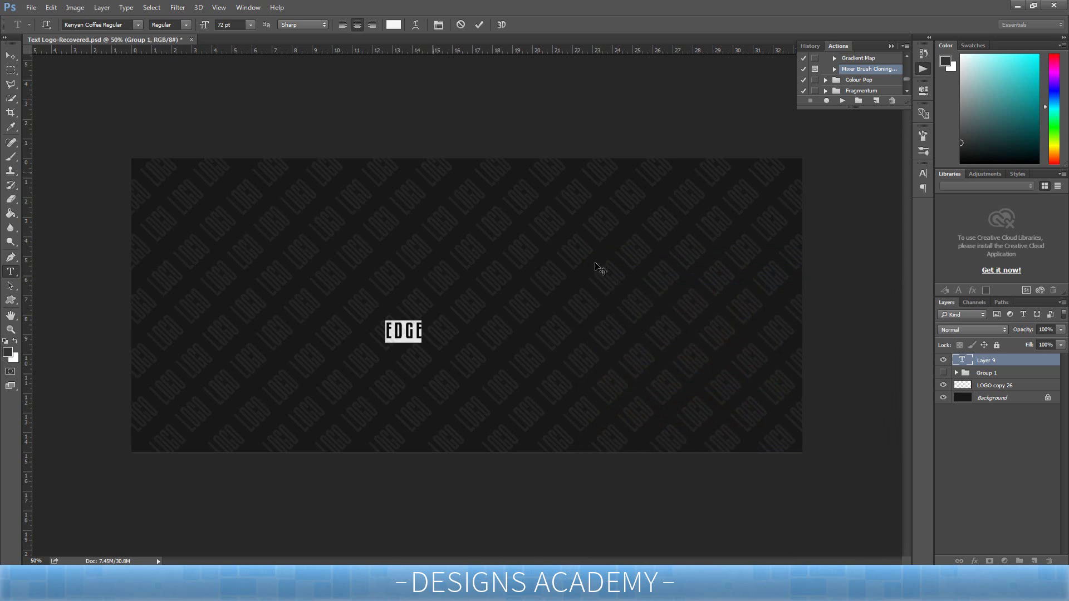
# - Set the size of the E D G E text to 550 pt and commit the text
pyautogui.click(221, 25)
pyautogui.press('BackSpace')
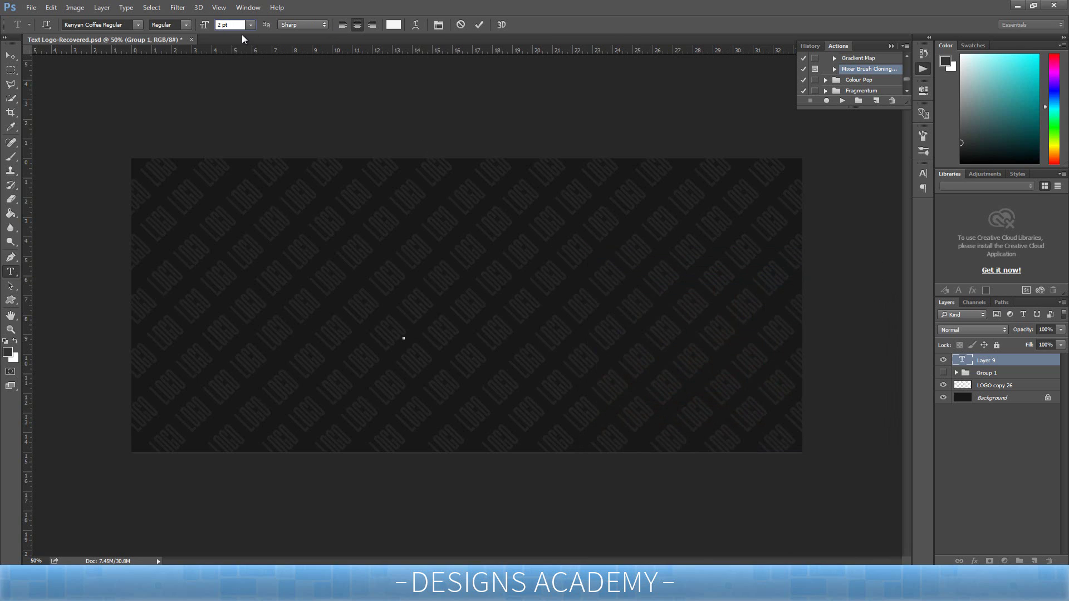
pyautogui.write('00')
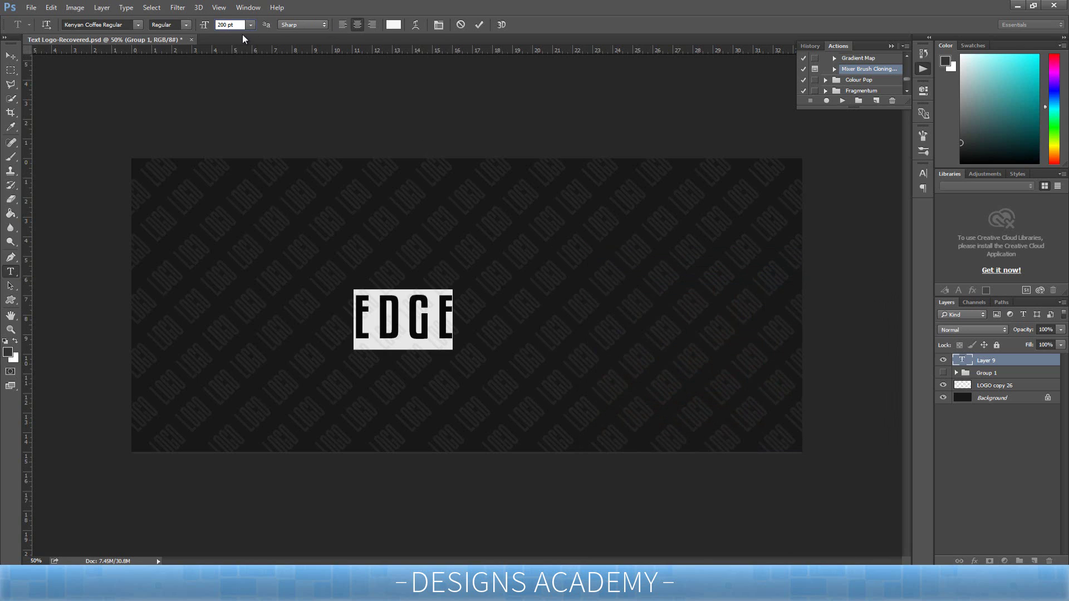
pyautogui.press('BackSpace')
pyautogui.press('BackSpace')
pyautogui.press('BackSpace')
pyautogui.write('400')
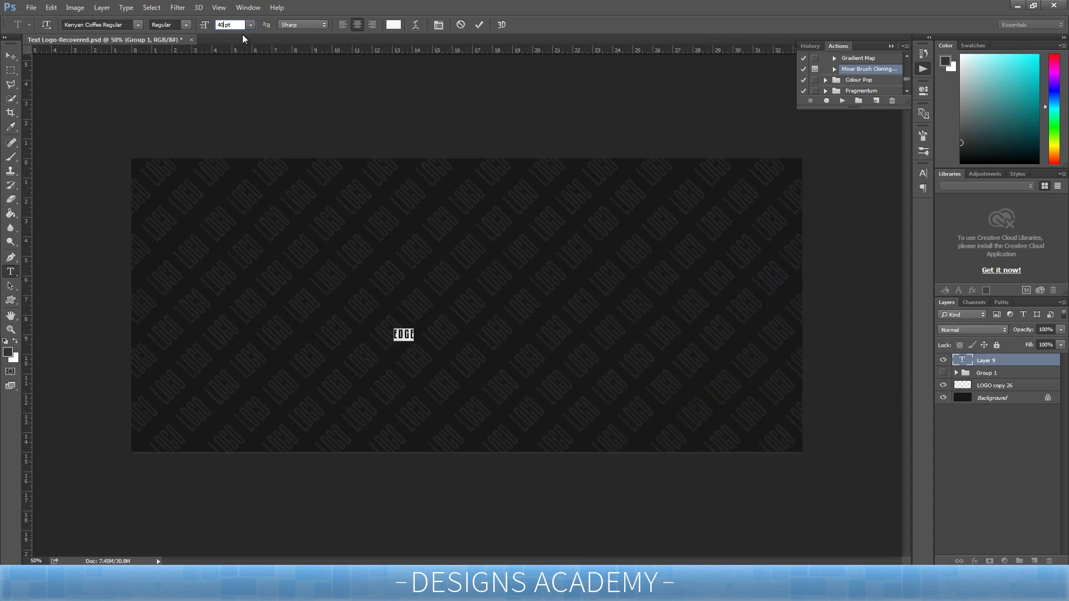
pyautogui.press('BackSpace')
pyautogui.press('BackSpace')
pyautogui.press('BackSpace')
pyautogui.write('550')
pyautogui.click(493, 249)
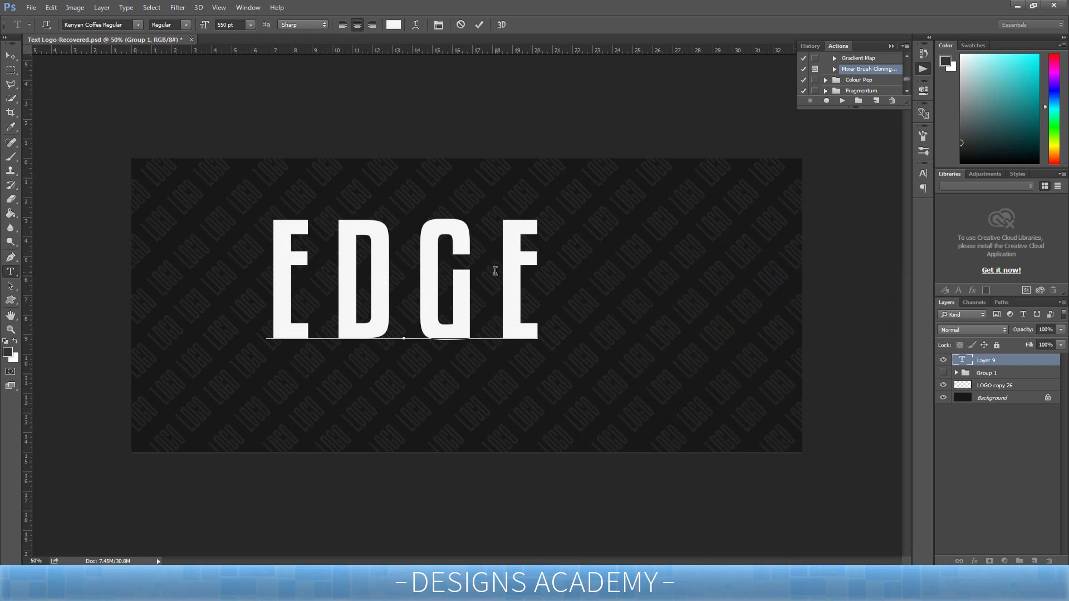
pyautogui.hotkey('ctrl', 'Return')
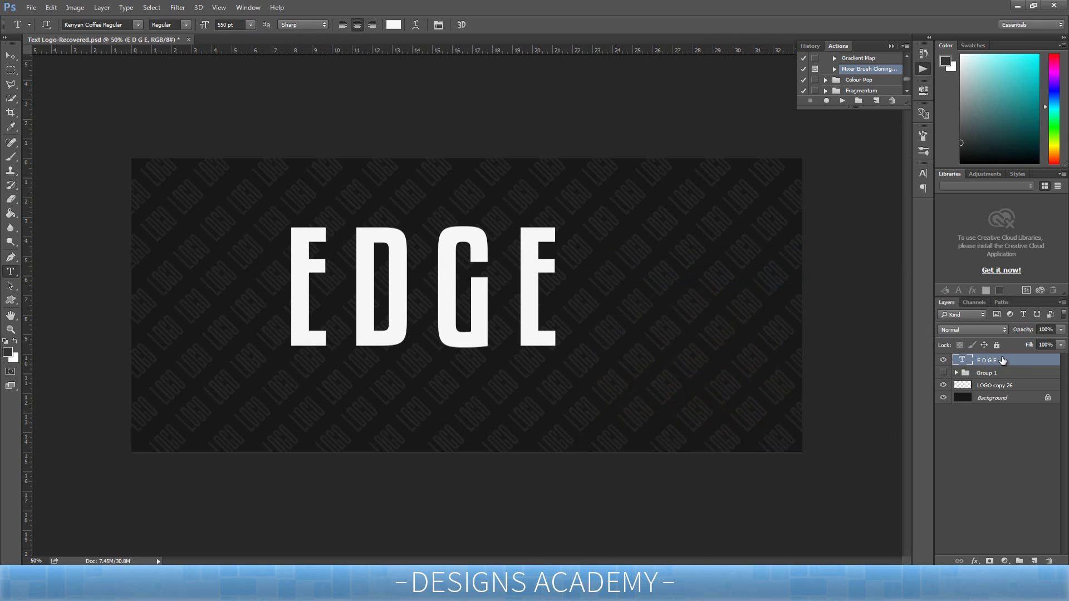
# - Move the E D G E text to the centre of the canvas
pyautogui.hotkey('ctrl', 't')
pyautogui.moveTo(495, 317); pyautogui.dragTo(539, 322)
pyautogui.press('Return')
# - Change the font of the entire E D G E text to Masterblast Regular
pyautogui.press('t')
pyautogui.doubleClick(535, 315)
pyautogui.click(535, 315)
pyautogui.doubleClick(532, 314)
pyautogui.moveTo(592, 316); pyautogui.dragTo(272, 310)
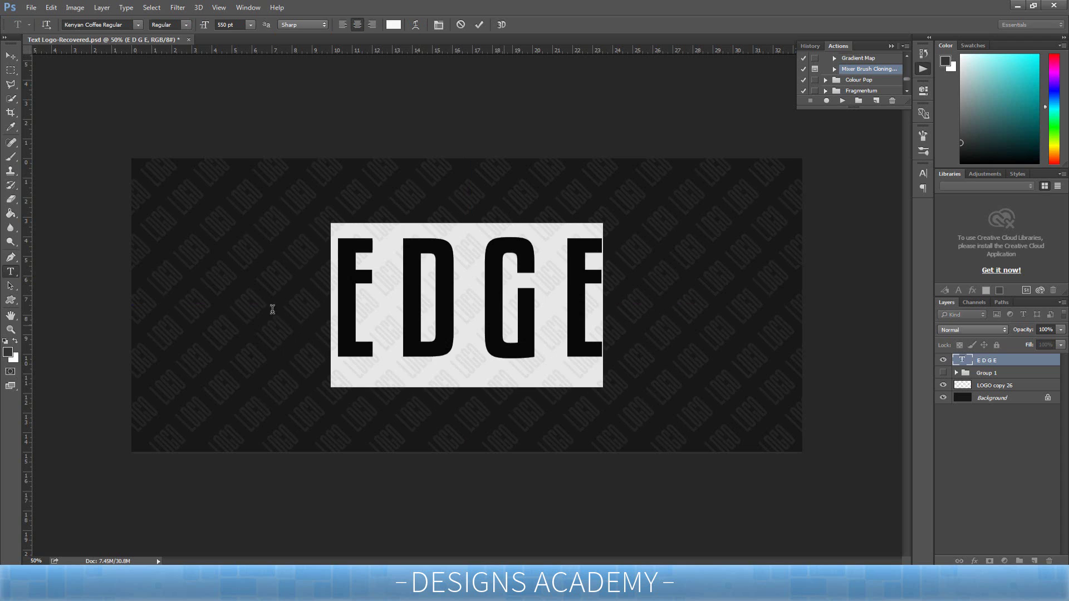
pyautogui.click(122, 22)
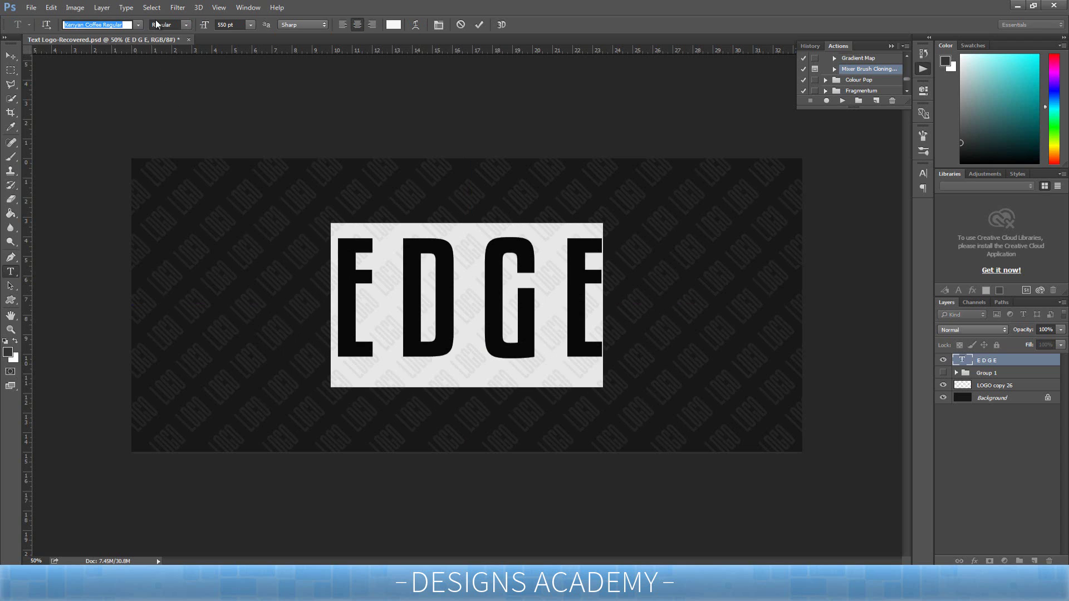
pyautogui.write('MASTER')
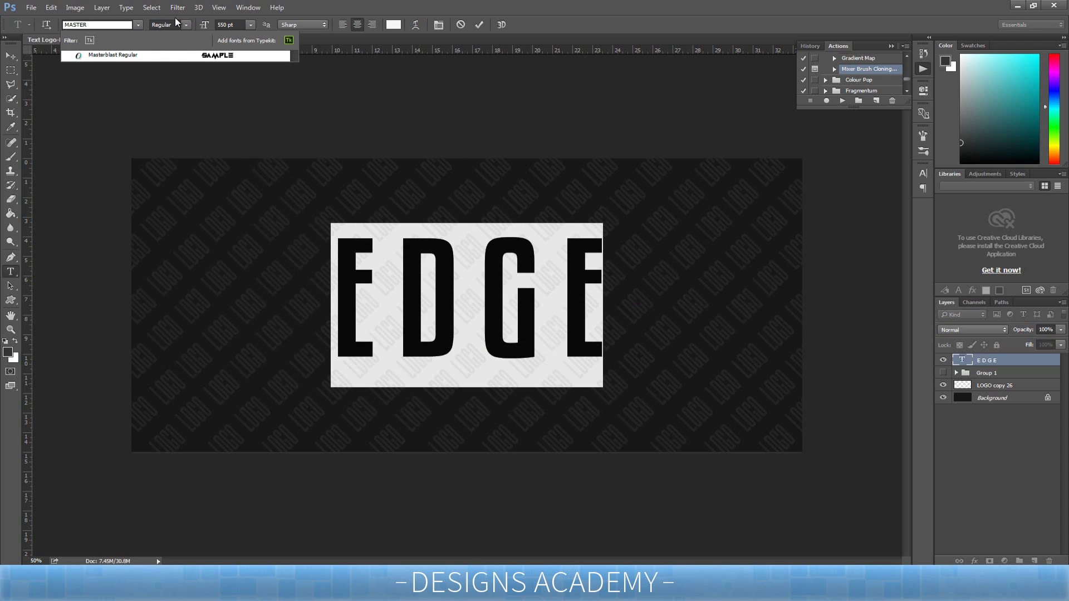
pyautogui.click(158, 58)
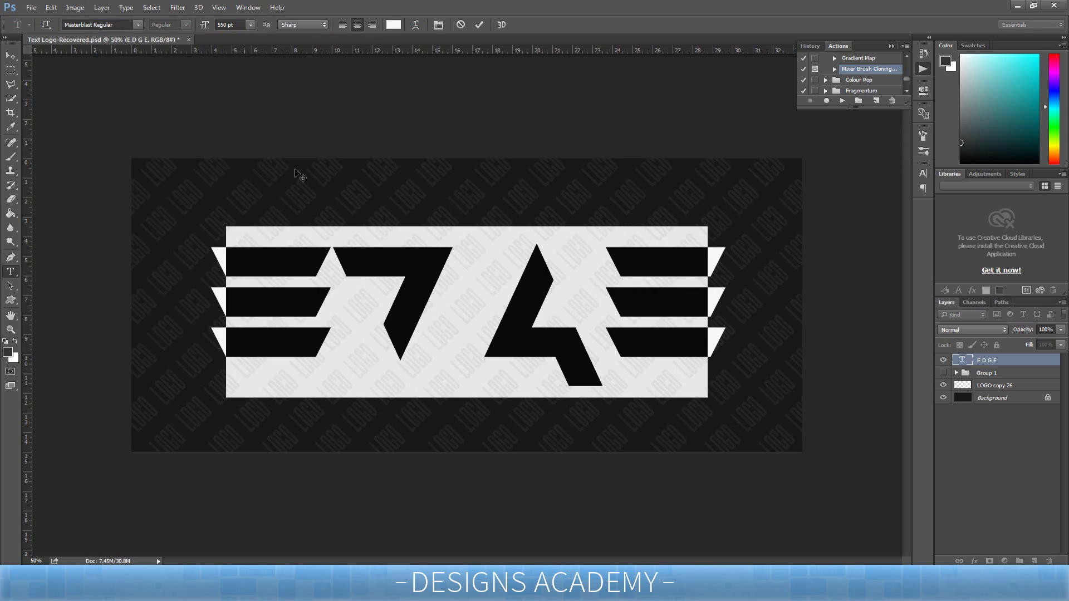
# - Widen the gaps between the first E and the D and between the G and the last E with extra spacing
pyautogui.click(396, 261)
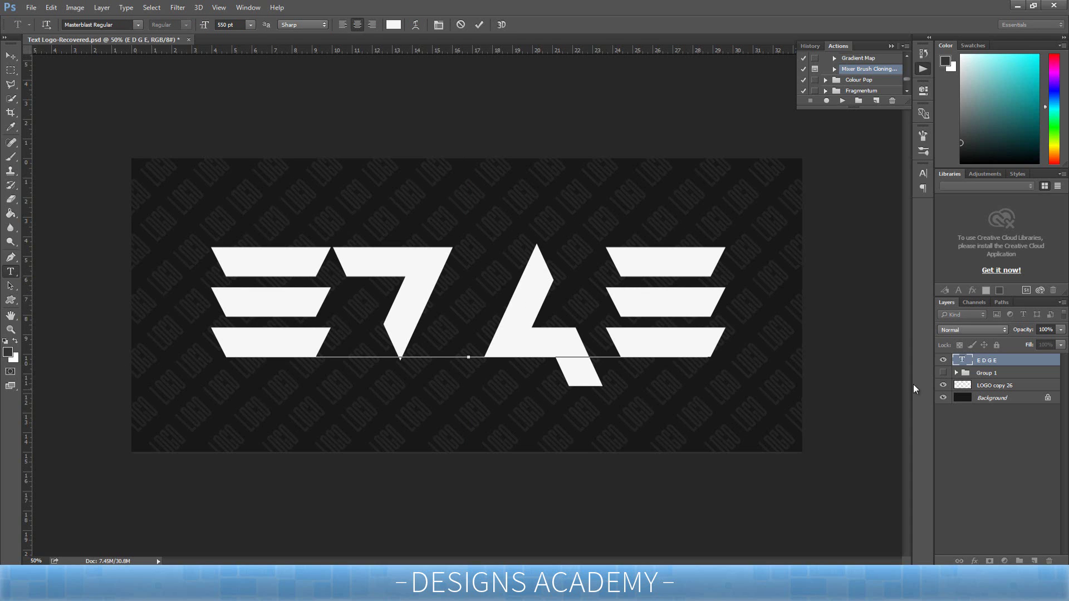
pyautogui.hotkey('alt', 'Right')
pyautogui.hotkey('alt', 'Right')
pyautogui.hotkey('alt', 'Right')
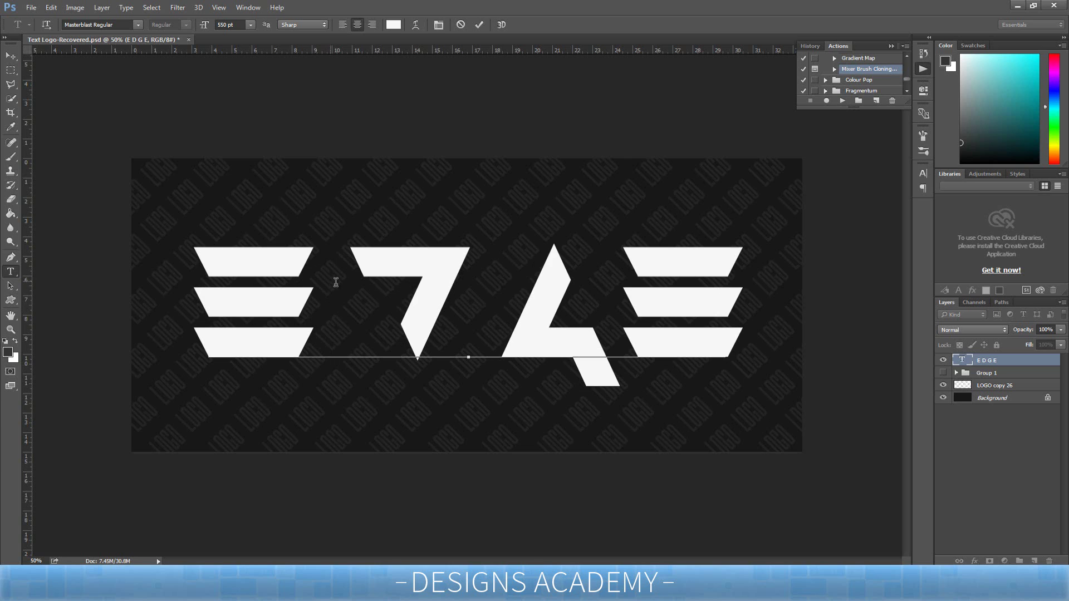
pyautogui.click(618, 348)
pyautogui.hotkey('alt', 'Right')
pyautogui.hotkey('alt', 'Right')
pyautogui.hotkey('alt', 'Right')
# - Rasterize the E D G E text layer
pyautogui.click(981, 360)
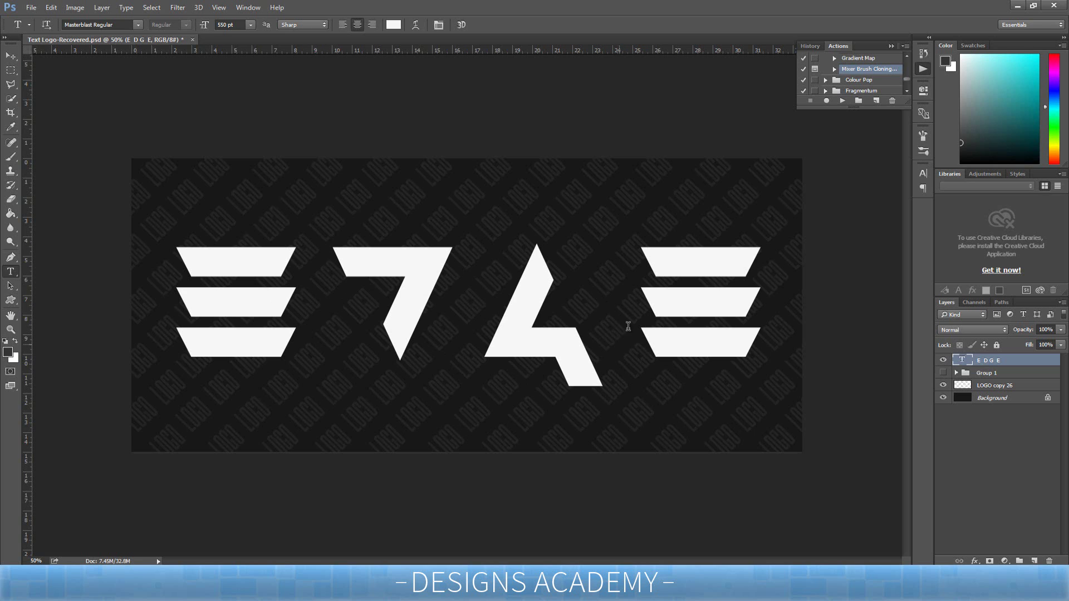
pyautogui.rightClick(994, 366)
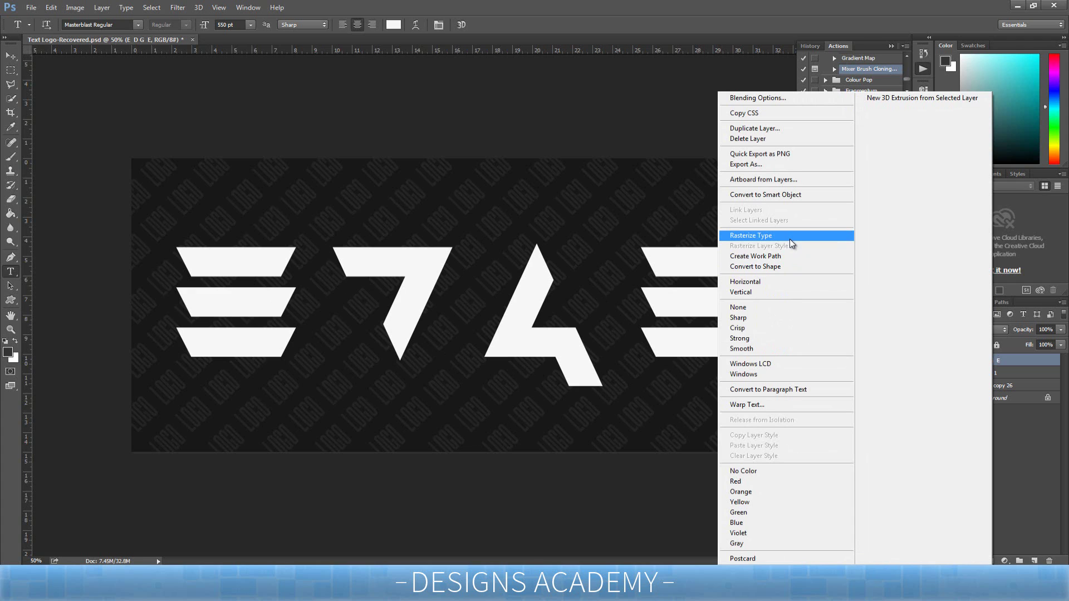
pyautogui.click(763, 237)
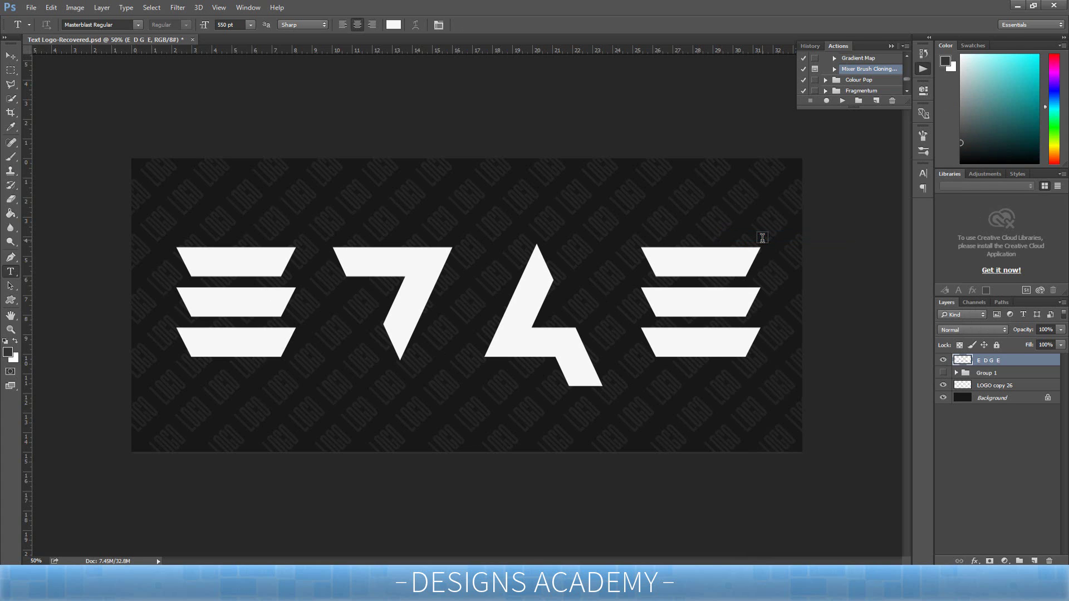
# - Select the first letter E on the rasterized layer with a rectangular marquee and cut it to its own layer
pyautogui.click(986, 375)
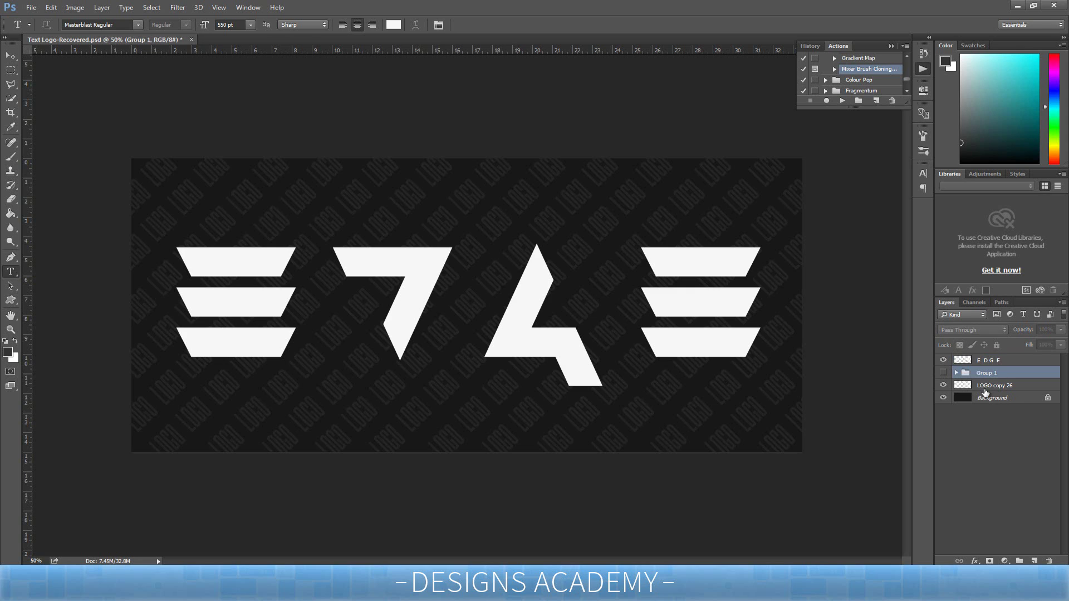
pyautogui.click(989, 365)
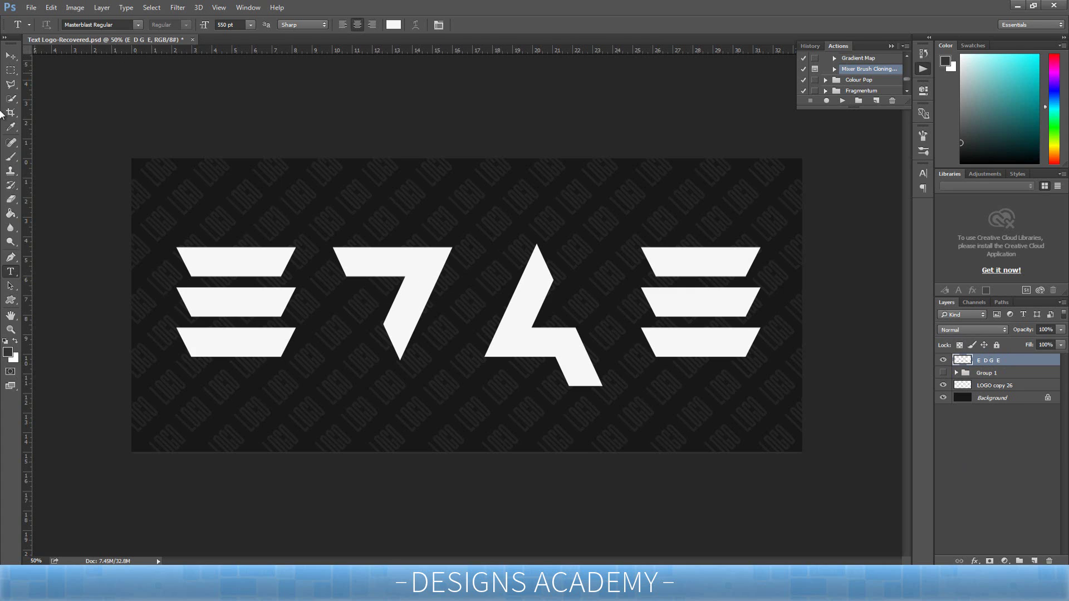
pyautogui.click(11, 81)
pyautogui.click(12, 72)
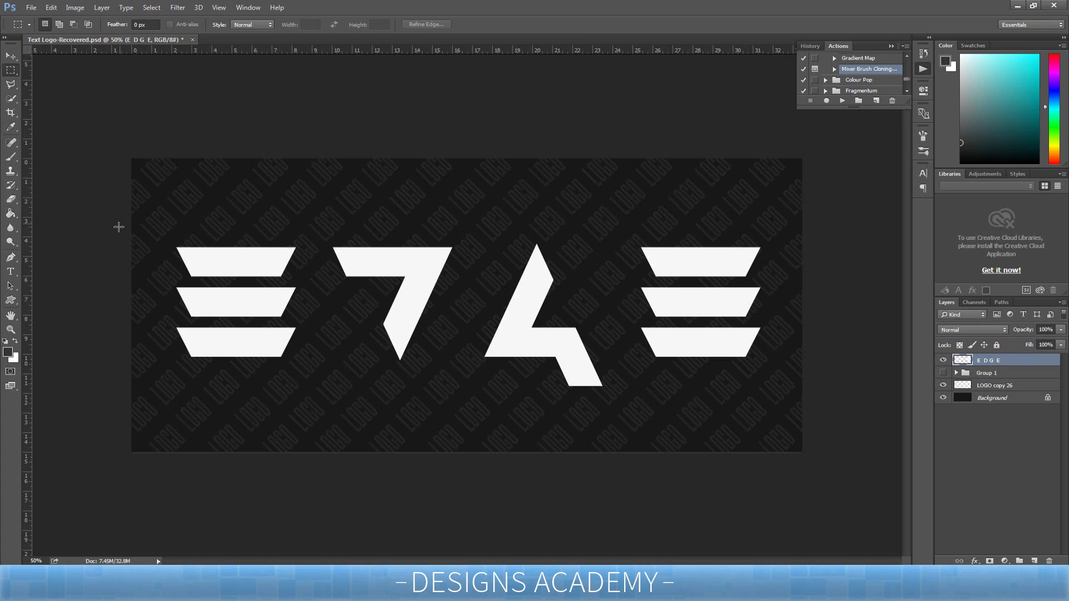
pyautogui.moveTo(161, 239); pyautogui.dragTo(316, 374)
pyautogui.rightClick(275, 336)
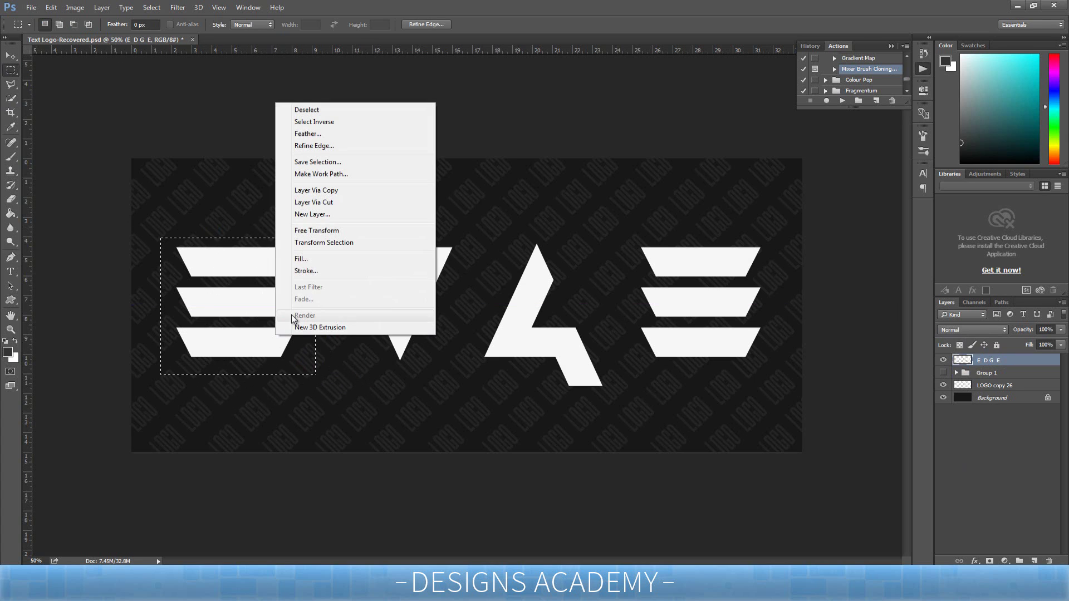
pyautogui.click(324, 203)
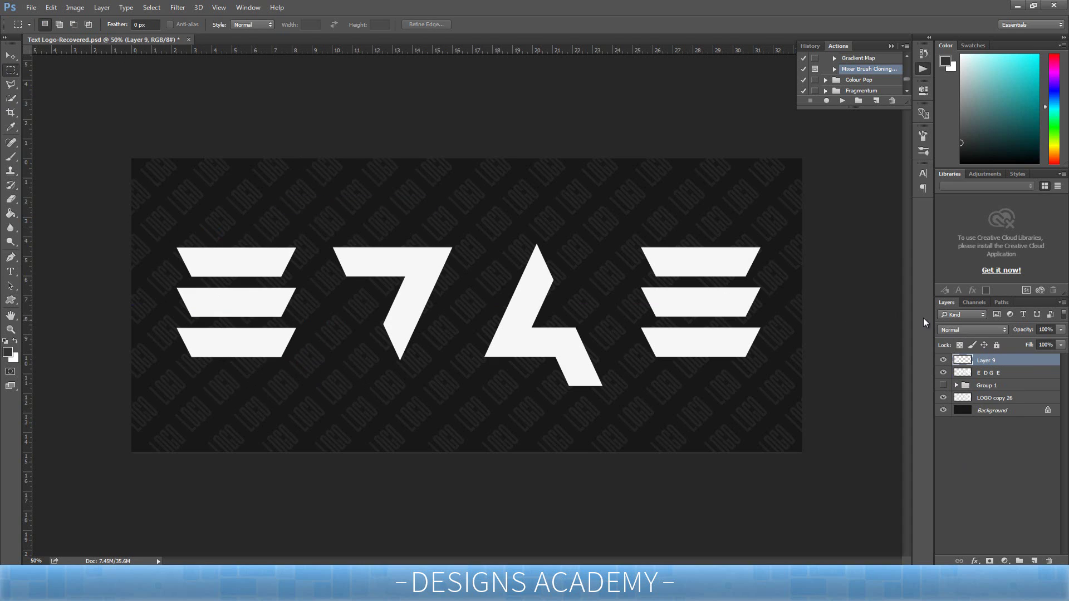
# - Select the letter D on the E D G E layer with a rectangular marquee and cut it to its own layer
pyautogui.click(985, 373)
pyautogui.moveTo(318, 224); pyautogui.dragTo(468, 380)
pyautogui.rightClick(451, 375)
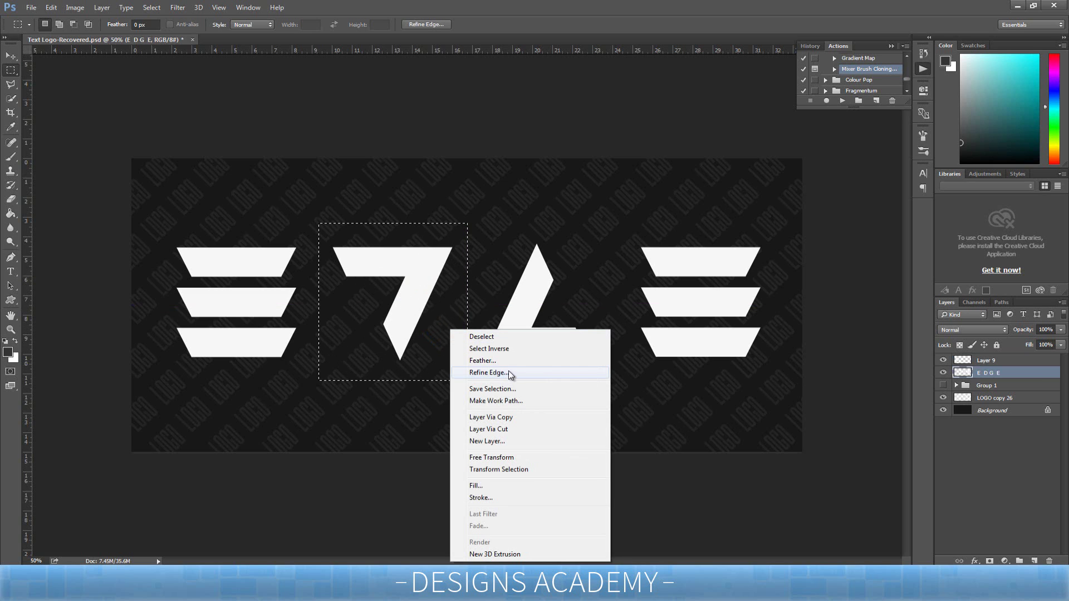
pyautogui.click(498, 429)
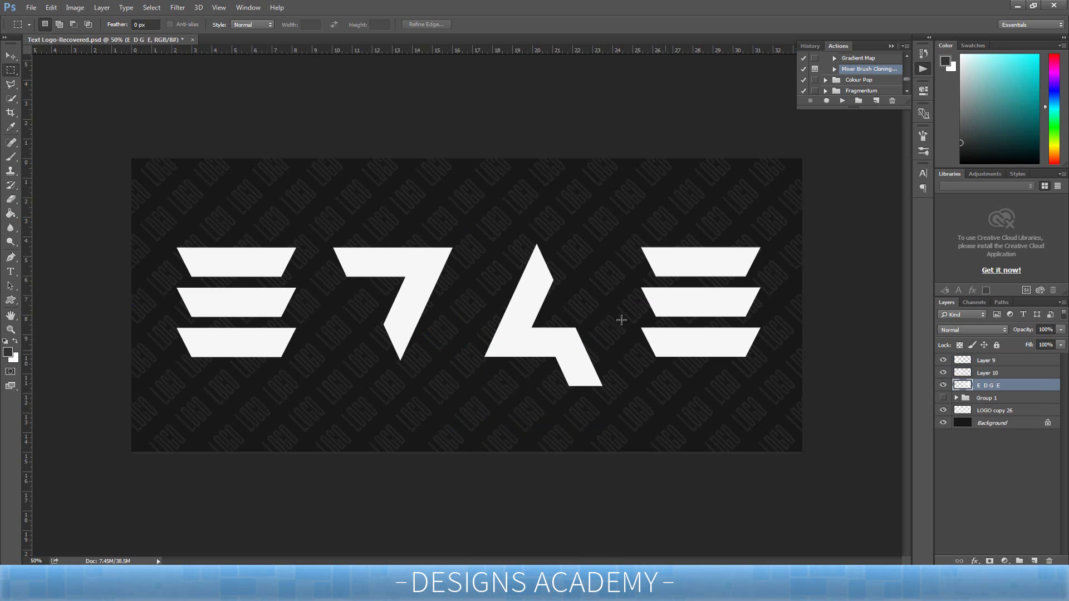
# - Select the letter G with a rectangular marquee and cut it to its own layer
pyautogui.moveTo(487, 221)
pyautogui.mouseDown()
pyautogui.moveTo(585, 348)
pyautogui.moveTo(624, 436)
pyautogui.mouseUp()
pyautogui.moveTo(581, 392)
pyautogui.mouseDown()
pyautogui.moveTo(560, 389)
pyautogui.moveTo(570, 386)
pyautogui.mouseUp()
pyautogui.rightClick(570, 386)
pyautogui.click(632, 254)
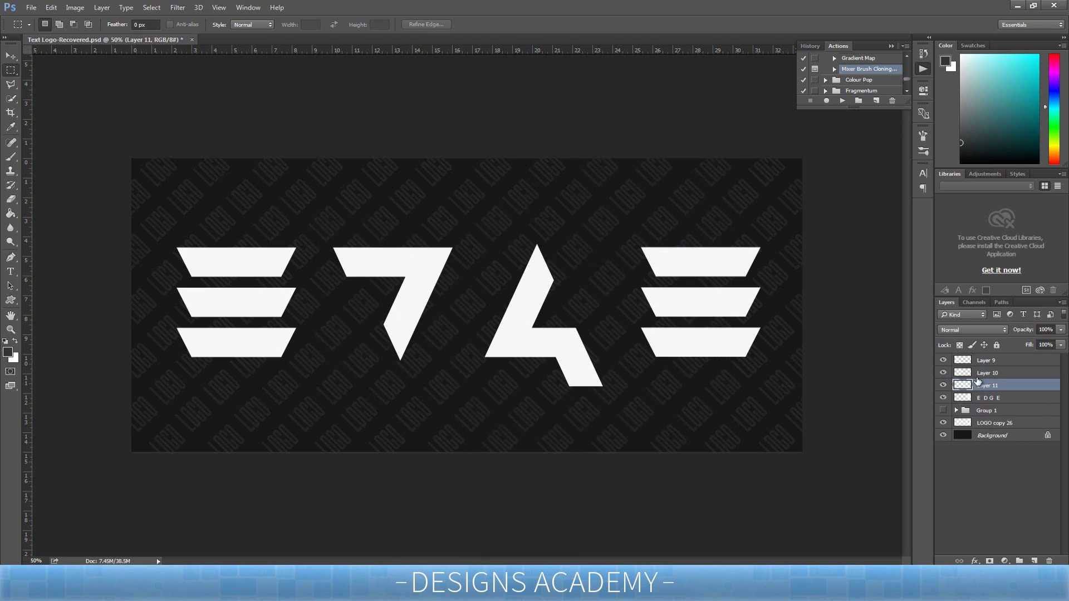
# - Cut the last letter E to its own layer and delete the emptied E D G E layer
pyautogui.click(984, 397)
pyautogui.moveTo(607, 224); pyautogui.dragTo(778, 393)
pyautogui.rightClick(743, 367)
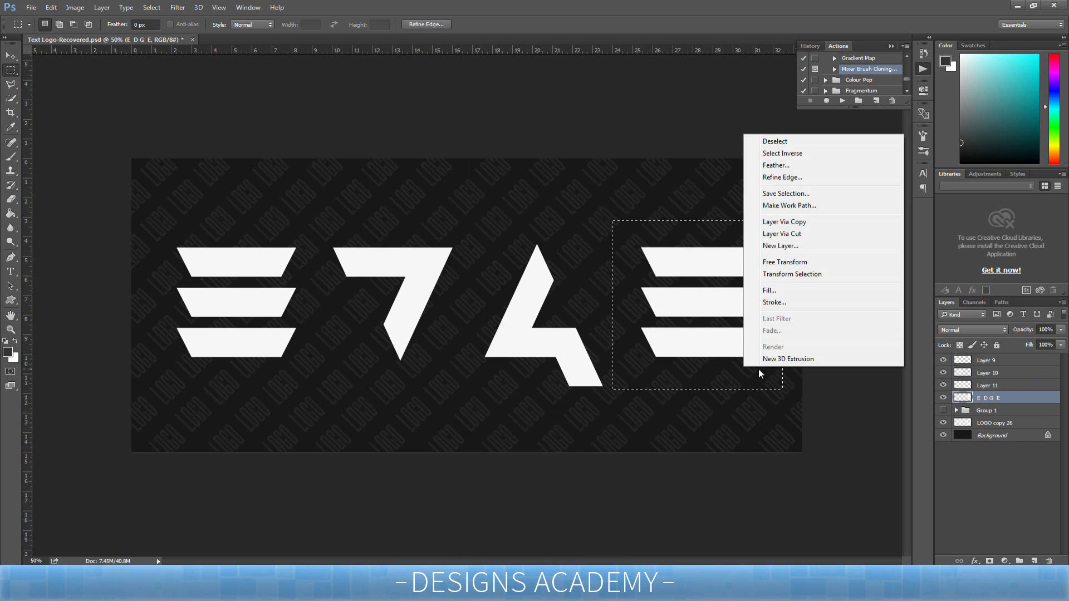
pyautogui.click(784, 236)
pyautogui.click(994, 411)
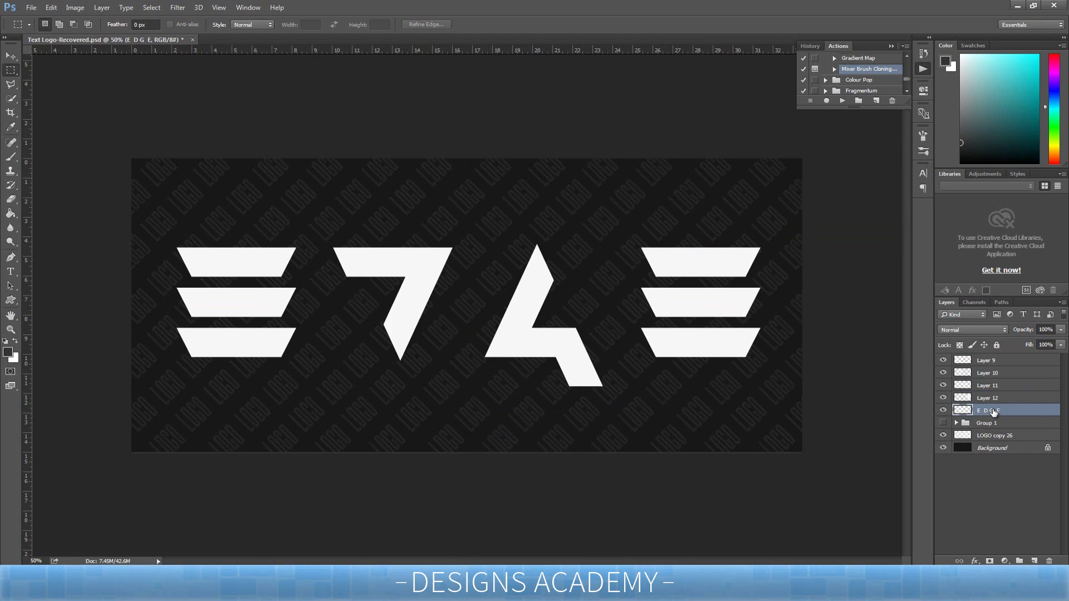
pyautogui.press('Delete')
# - Rename the four letter layers E, D, G and E, in stacking order from the uppermost down
pyautogui.doubleClick(988, 361)
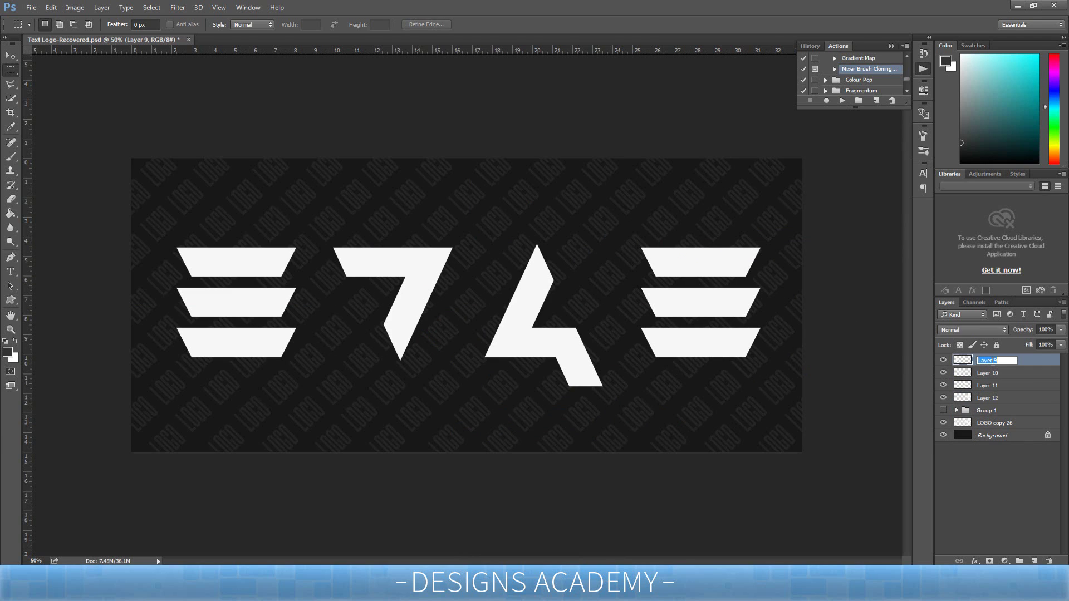
pyautogui.write('E')
pyautogui.press('Return')
pyautogui.doubleClick(989, 373)
pyautogui.write('D')
pyautogui.press('Return')
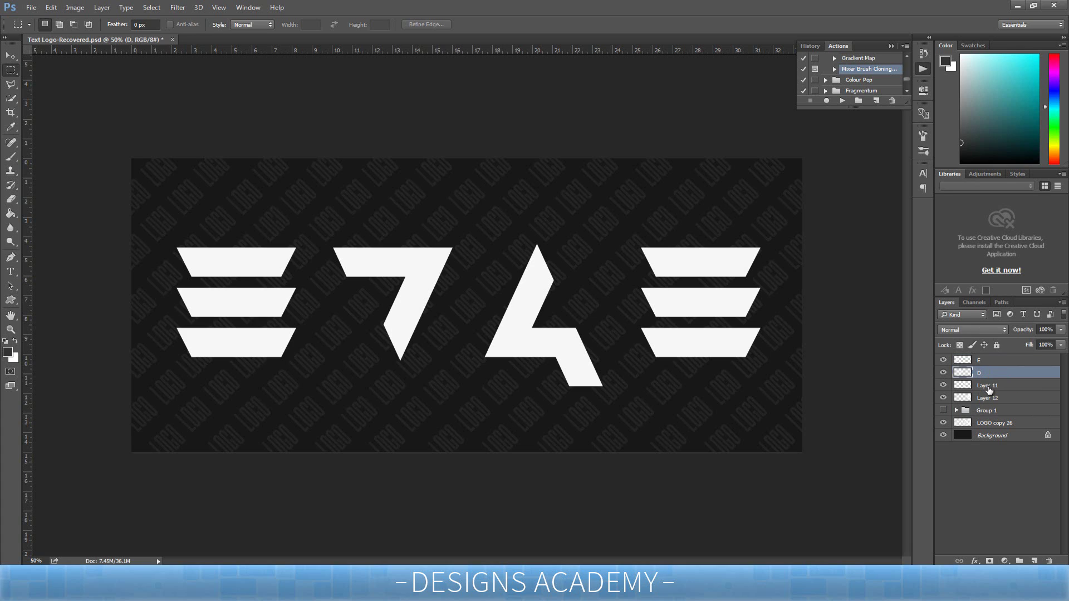
pyautogui.doubleClick(988, 386)
pyautogui.write('G')
pyautogui.press('Return')
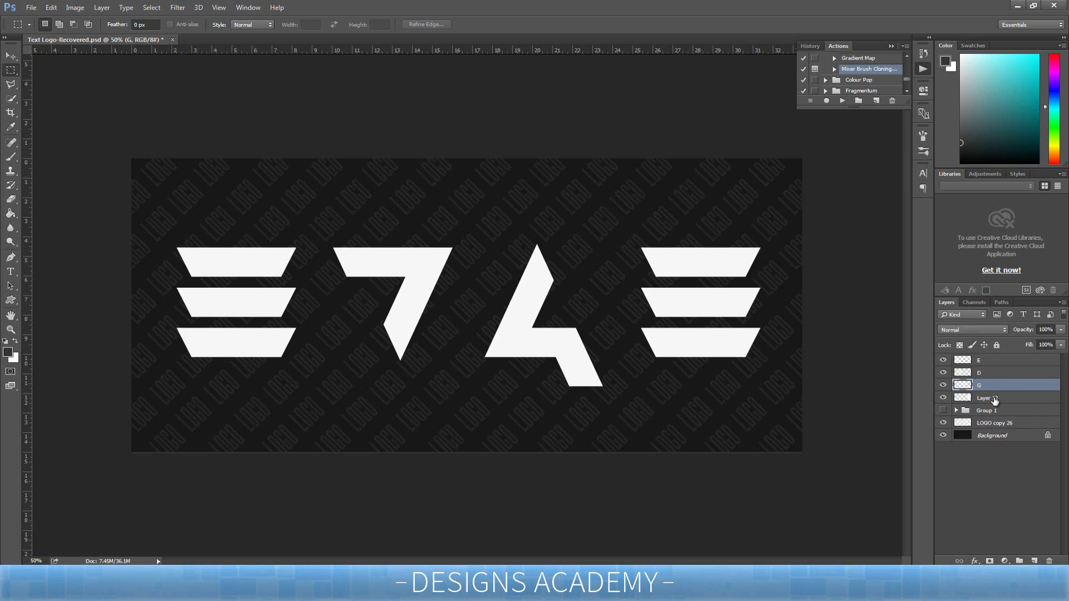
pyautogui.doubleClick(995, 398)
pyautogui.write('E')
pyautogui.press('Return')
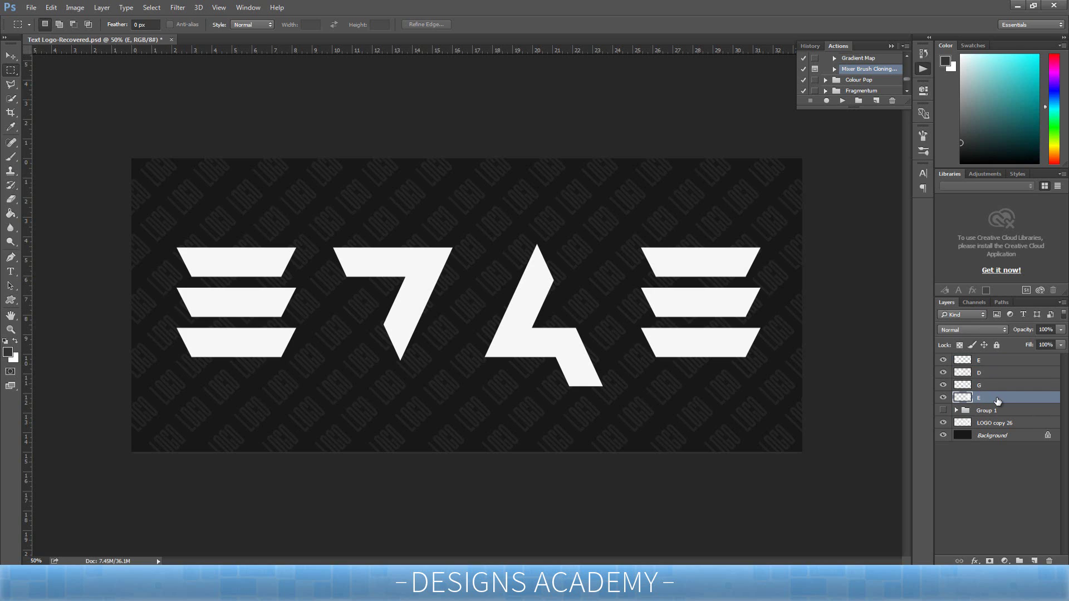
# - Position the D against the G's diagonal with their tops aligned and a narrow slanted gap between them
pyautogui.click(983, 363)
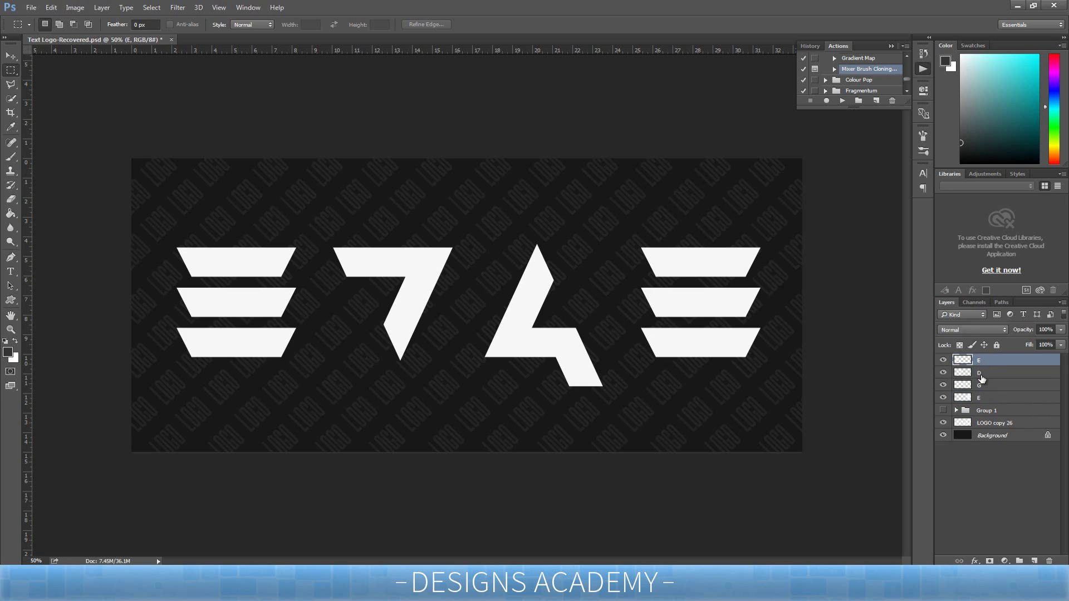
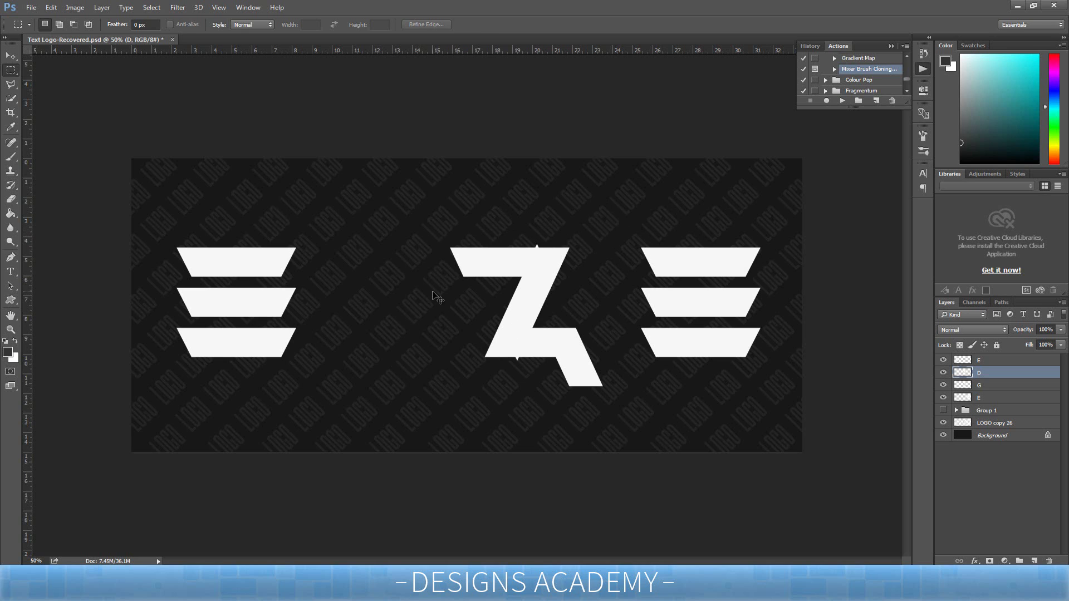
pyautogui.hotkey('ctrl', 't')
pyautogui.moveTo(519, 315)
pyautogui.mouseDown()
pyautogui.moveTo(481, 313)
pyautogui.moveTo(514, 305)
pyautogui.mouseUp()
pyautogui.press('m')
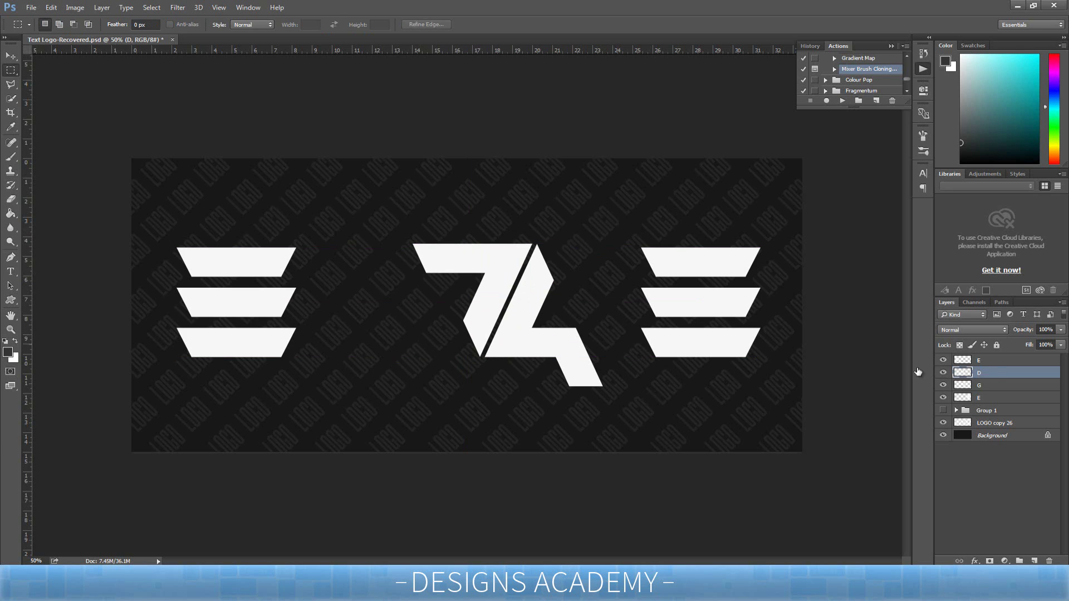
# - Move the first E over the D with their top edges aligned, at about X 1100 px, Y 515 px
pyautogui.click(991, 355)
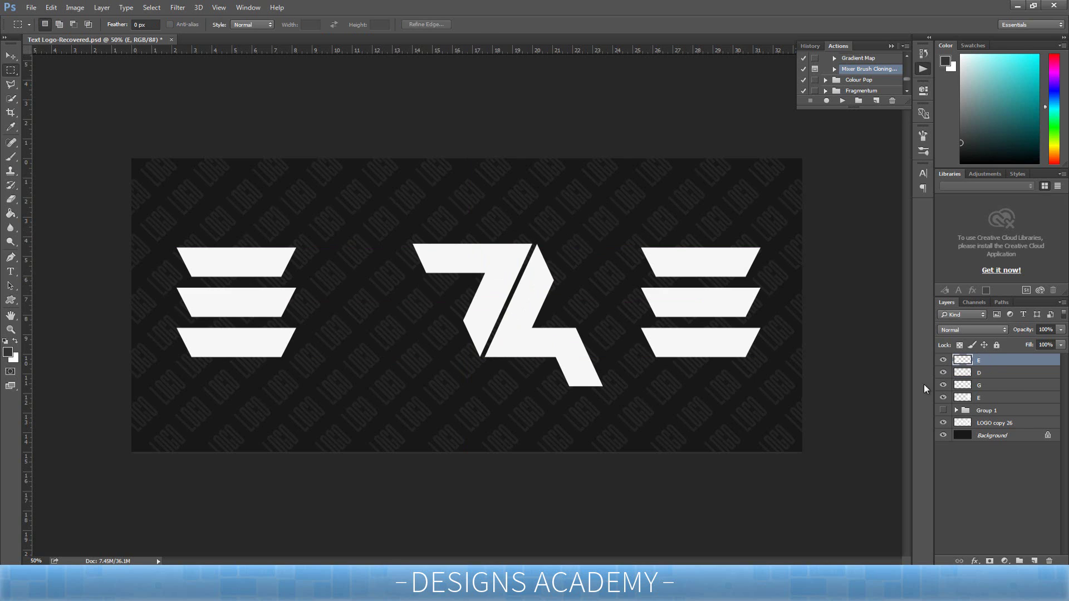
pyautogui.hotkey('ctrl', 't')
pyautogui.moveTo(274, 334); pyautogui.dragTo(477, 338)
pyautogui.press('Return')
pyautogui.press('m')
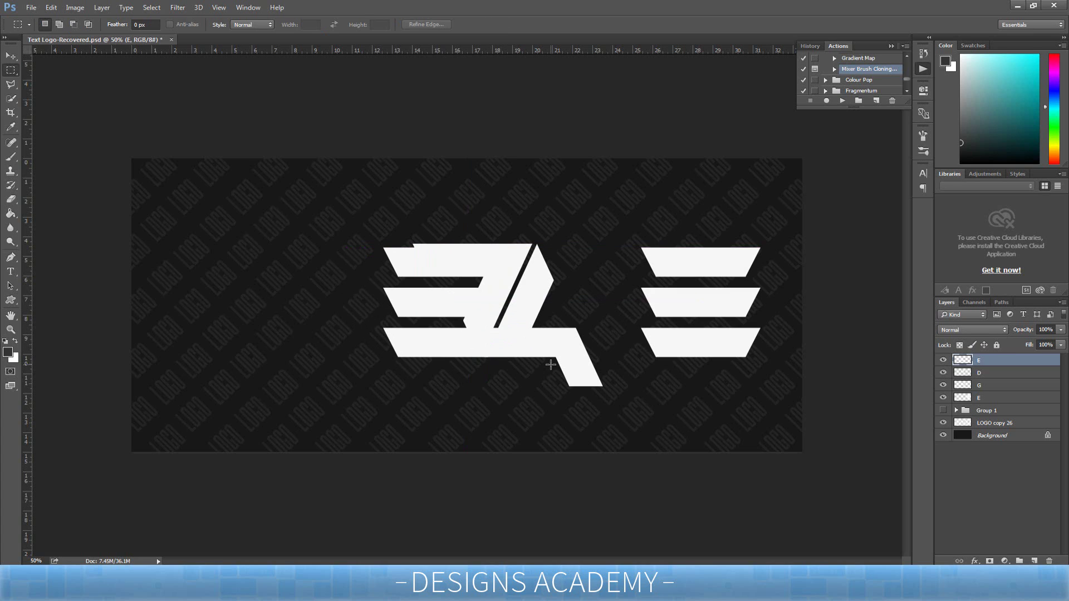
pyautogui.hotkey('ctrl', 't')
pyautogui.moveTo(469, 336)
pyautogui.mouseDown()
pyautogui.moveTo(454, 334)
pyautogui.moveTo(467, 338)
pyautogui.mouseUp()
pyautogui.hotkey('shift', 'Right')
pyautogui.hotkey('shift', 'Right')
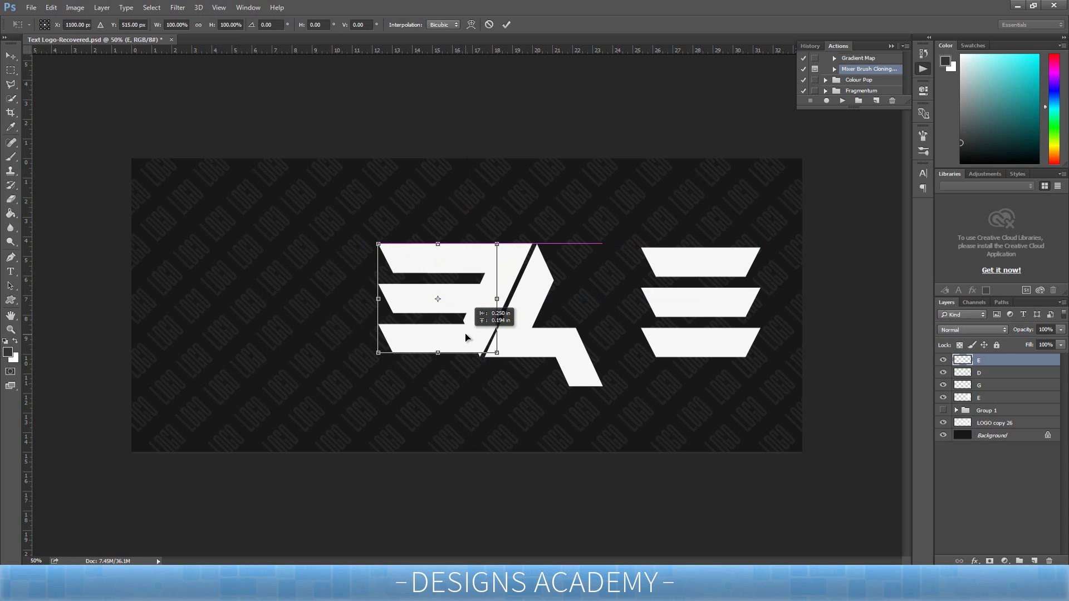
pyautogui.press('Return')
pyautogui.press('m')
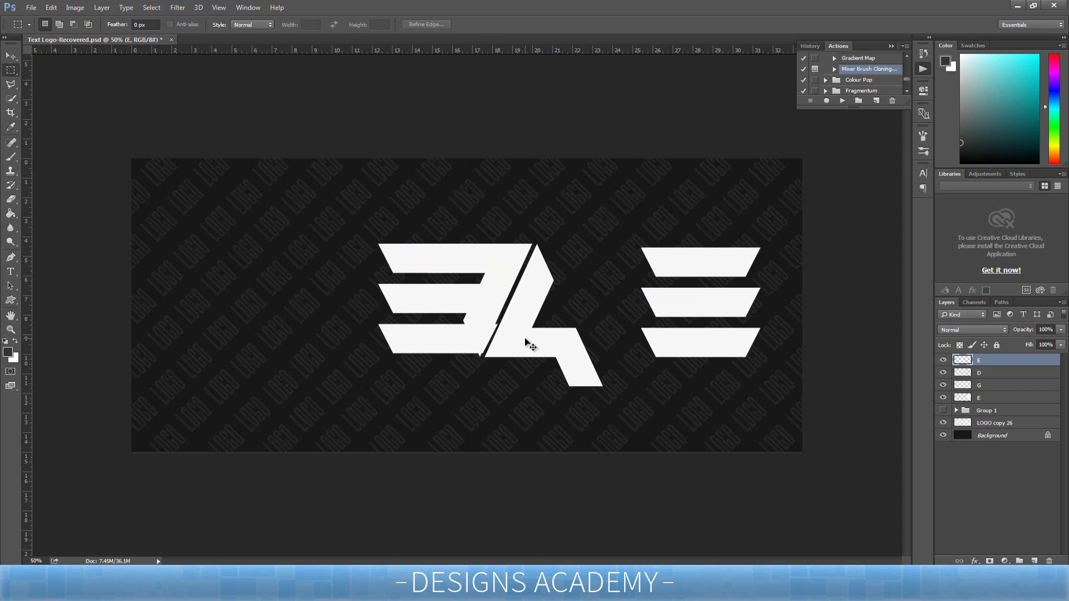
# - Slide the first E left to about X 946 px so its upper bar joins the D's upper bar
pyautogui.hotkey('ctrl', 't')
pyautogui.moveTo(446, 332); pyautogui.dragTo(418, 330)
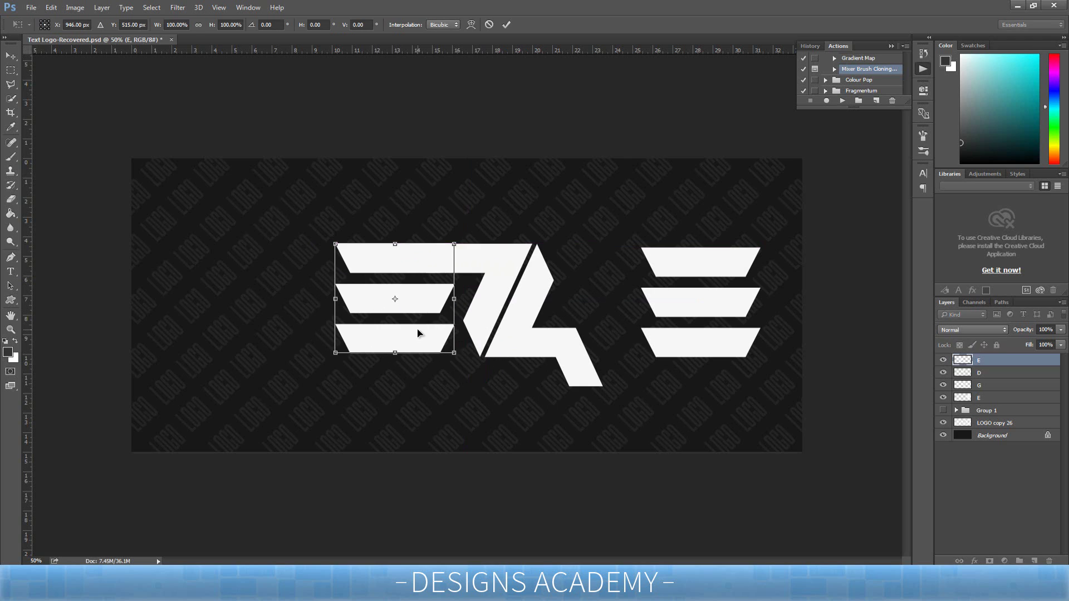
pyautogui.press('Return')
pyautogui.press('m')
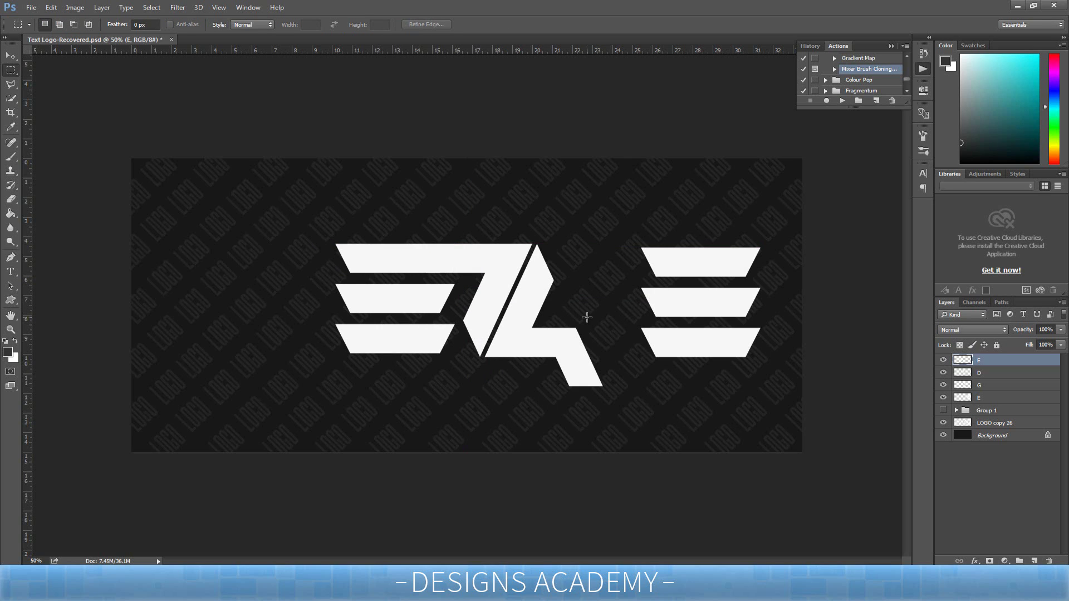
# - Move the first E left to X 696 px, leaving a clear gap before the D
pyautogui.hotkey('ctrl', 't')
pyautogui.moveTo(423, 312); pyautogui.dragTo(350, 304)
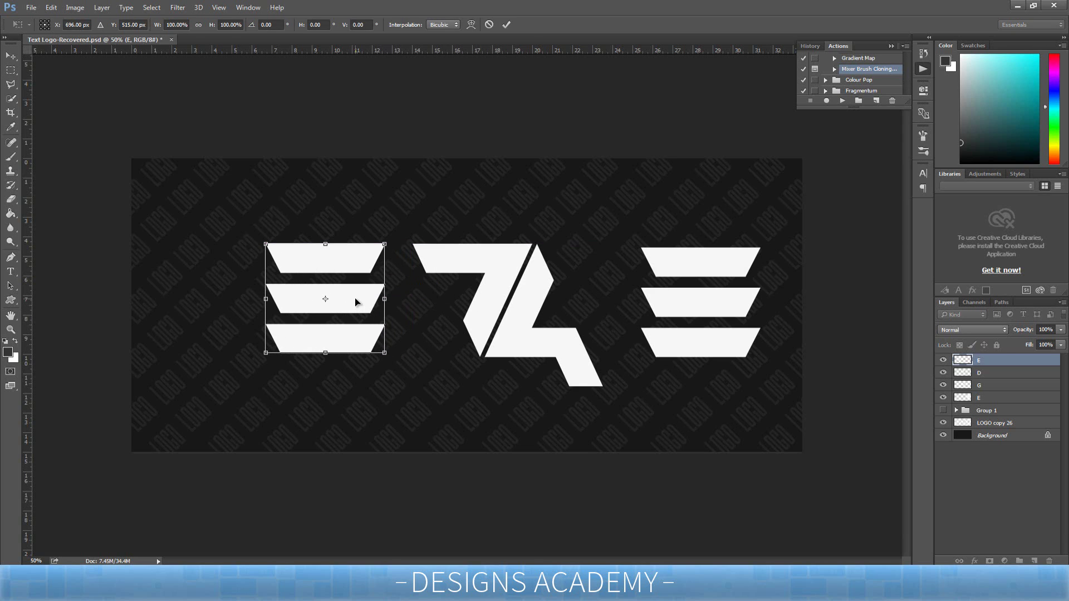
pyautogui.press('Return')
pyautogui.press('m')
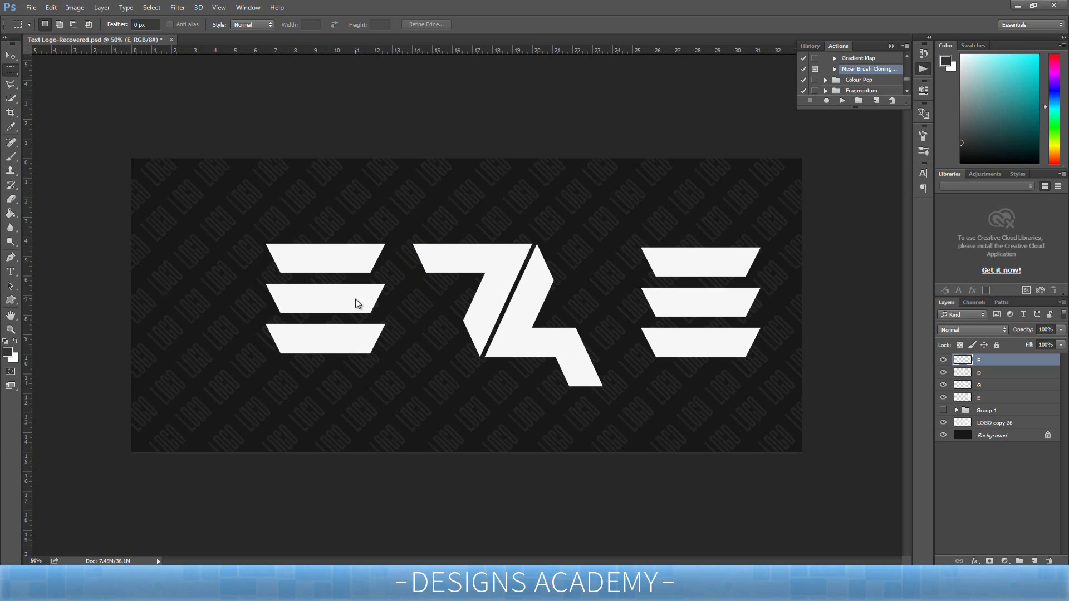
# - Show Group 1 for comparison with the current letters and hide it again
pyautogui.click(943, 410)
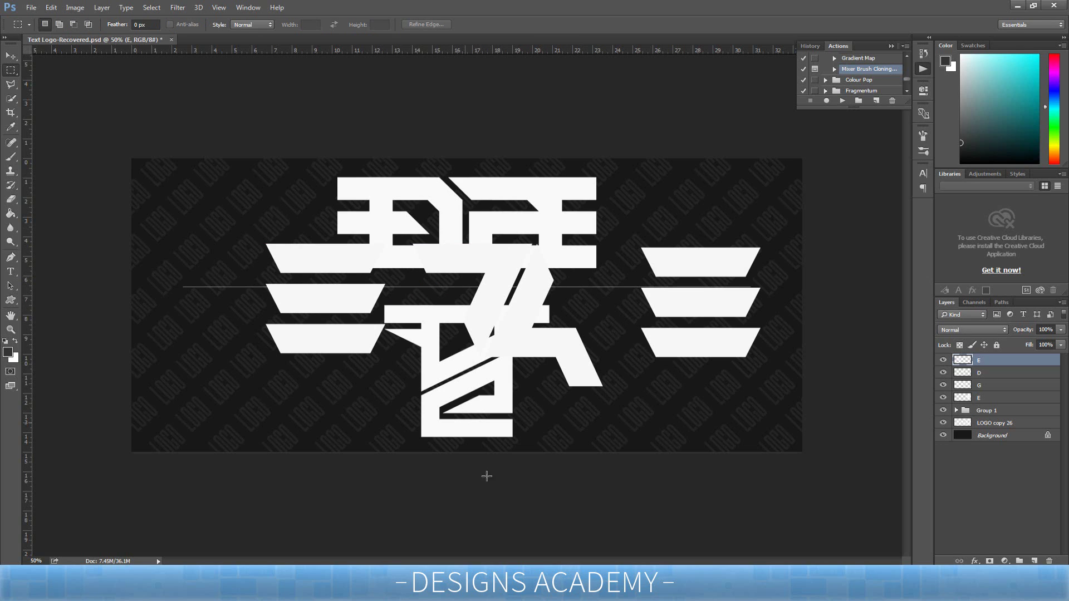
pyautogui.click(943, 411)
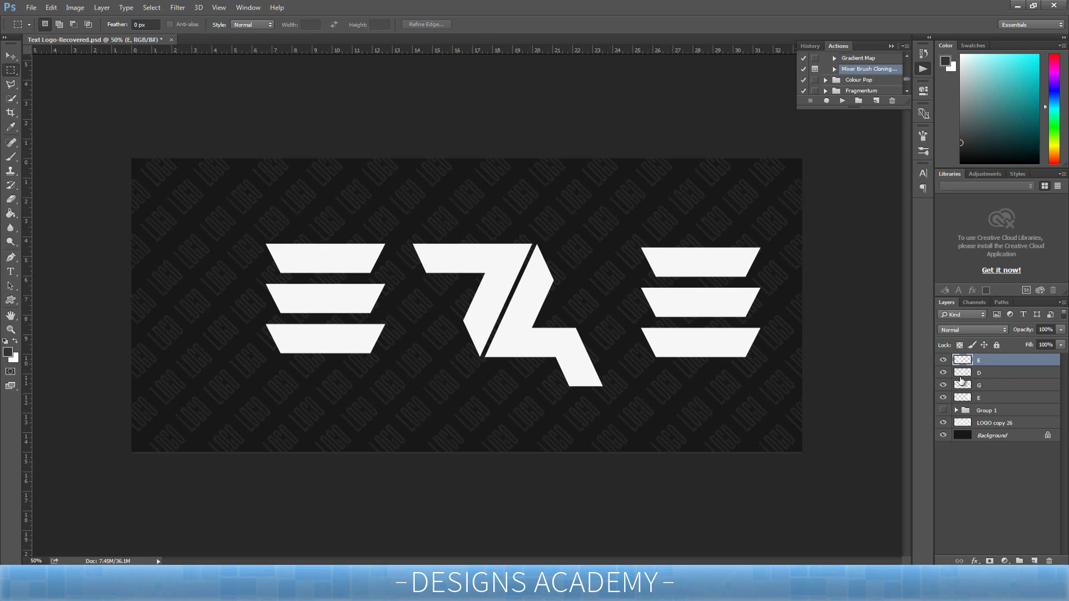
# - Select the right half of the first E from its centre with a rectangular marquee and remove it
pyautogui.hotkey('ctrl', 't')
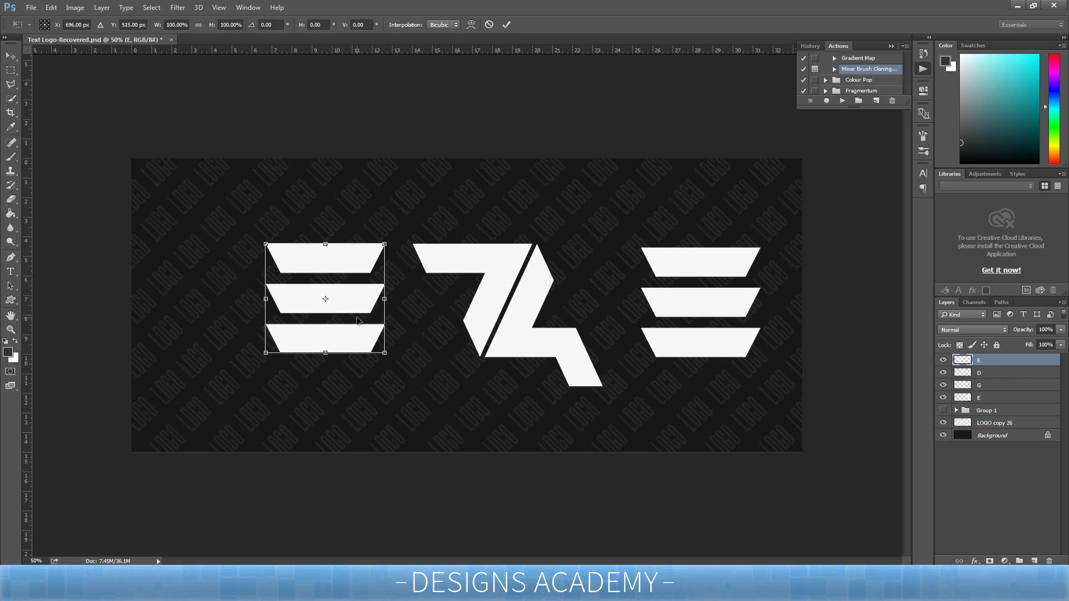
pyautogui.press('m')
pyautogui.moveTo(326, 212); pyautogui.dragTo(392, 413)
pyautogui.rightClick(369, 363)
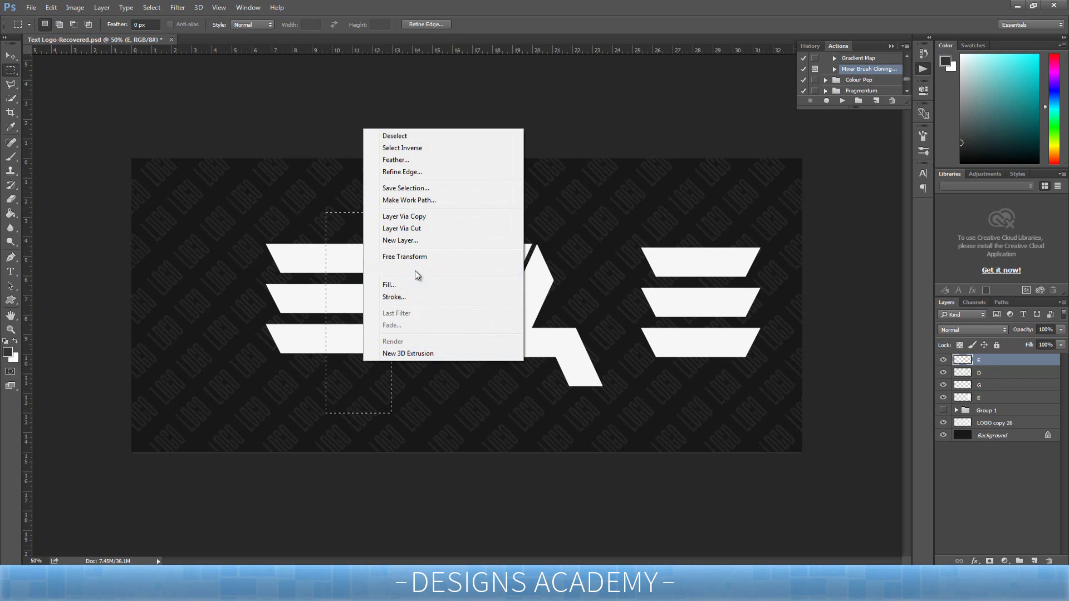
pyautogui.click(441, 227)
pyautogui.press('Delete')
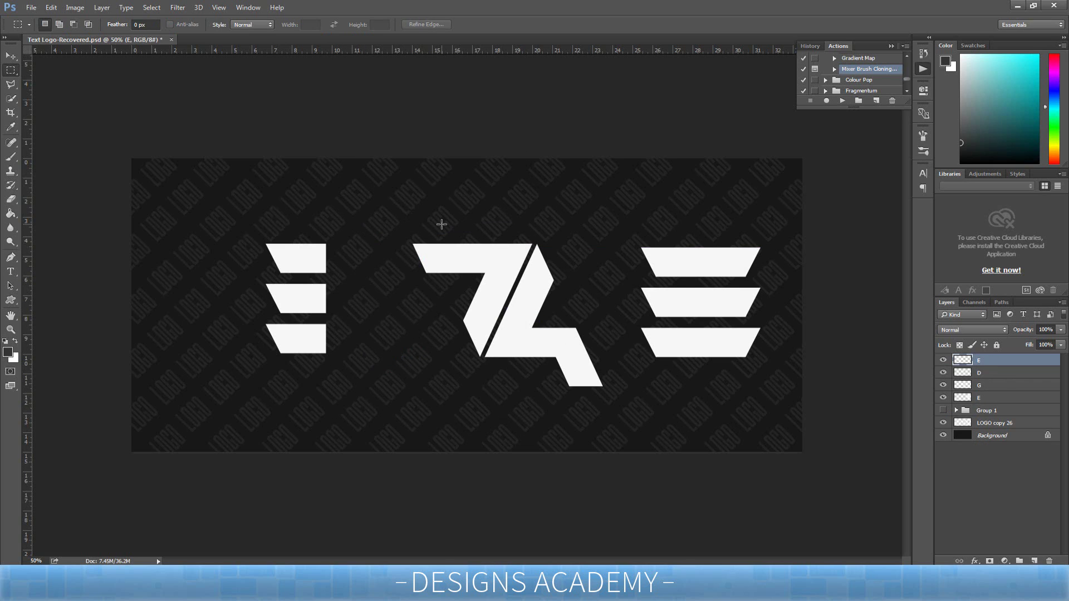
# - Move the remaining half of the first E right, closer to the D, to about X 713.5 px
pyautogui.hotkey('ctrl', 't')
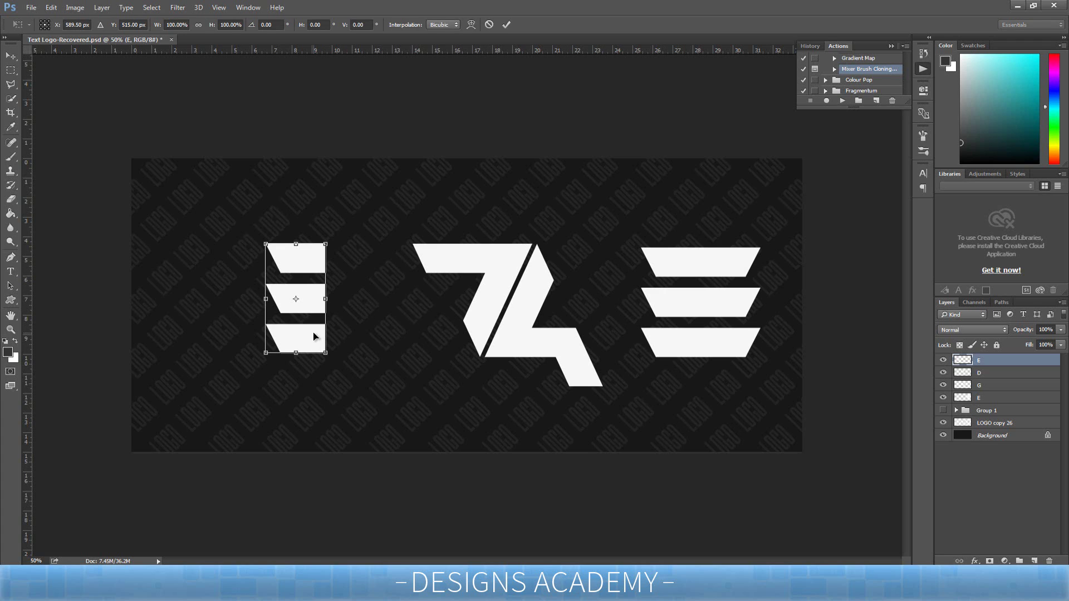
pyautogui.moveTo(313, 336); pyautogui.dragTo(341, 329)
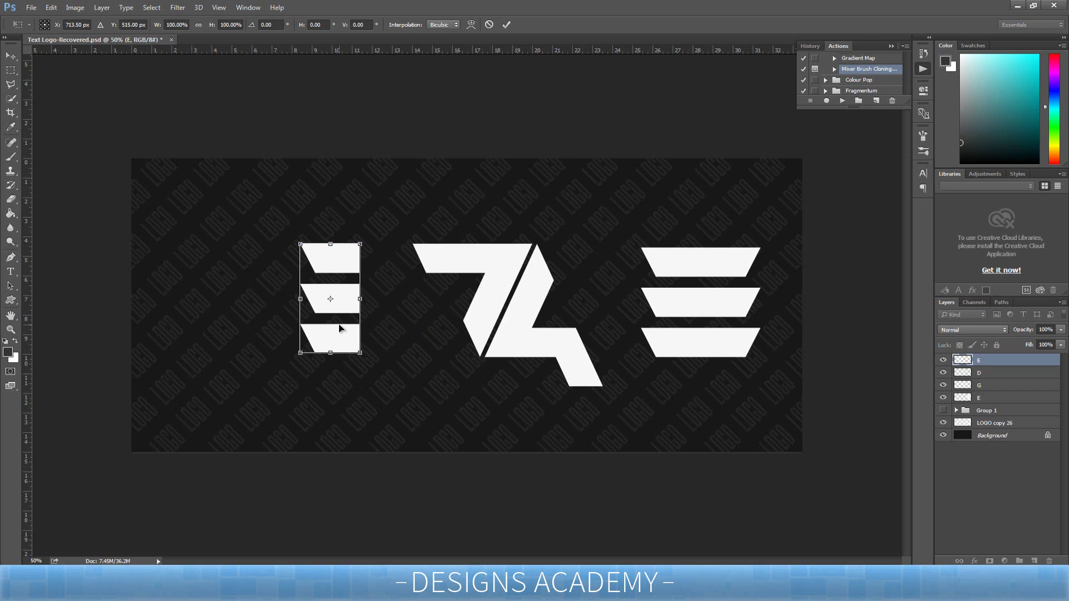
pyautogui.press('Return')
pyautogui.press('m')
# - Select the top bar of the last E with a rectangular marquee and copy it to a new layer
pyautogui.click(1012, 376)
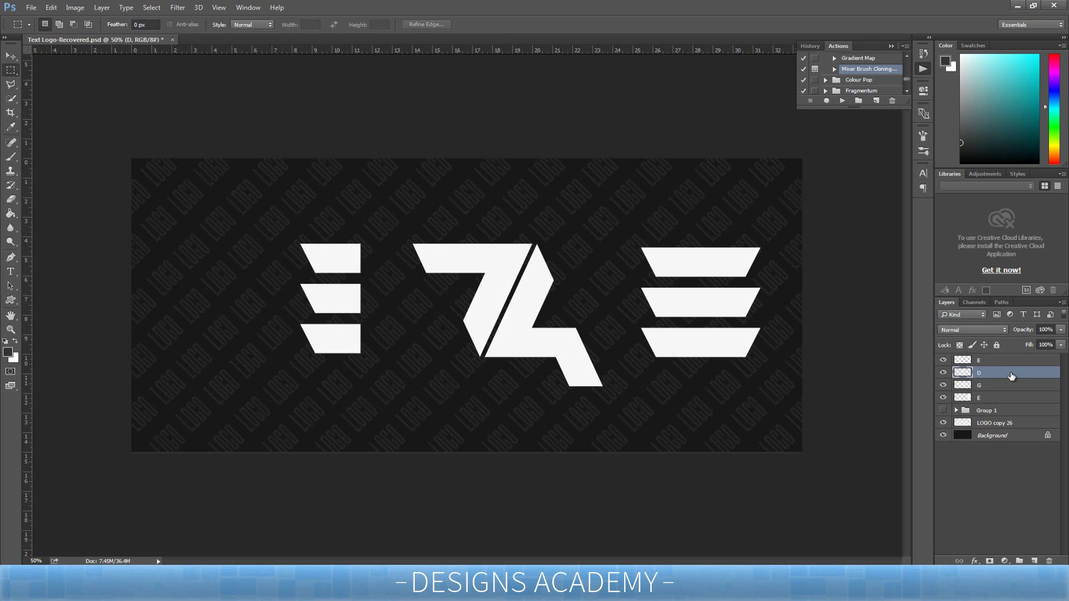
pyautogui.click(995, 363)
pyautogui.click(981, 399)
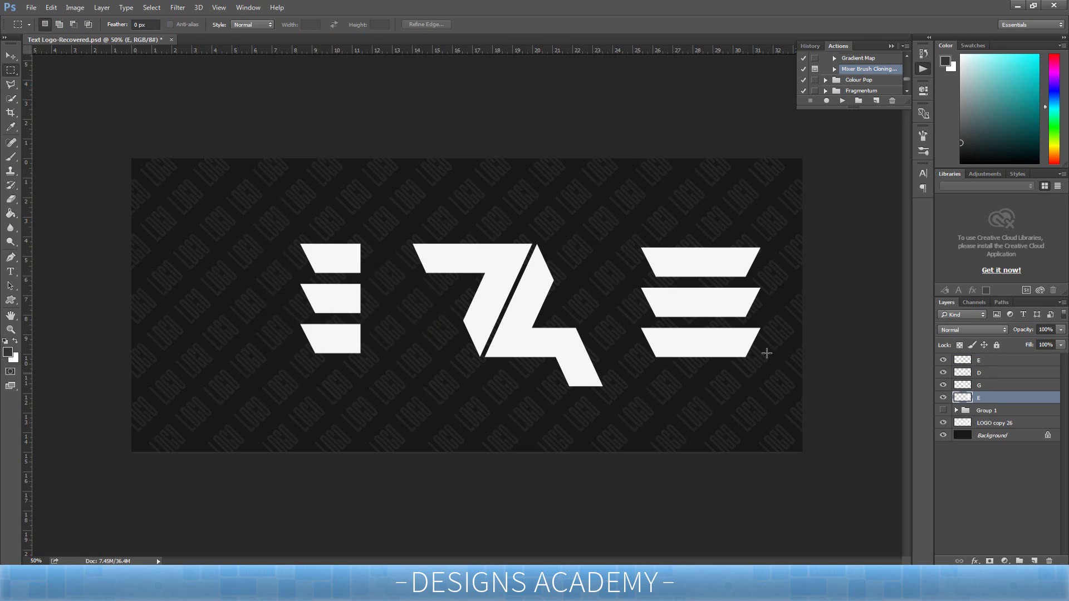
pyautogui.moveTo(595, 232); pyautogui.dragTo(796, 283)
pyautogui.rightClick(743, 266)
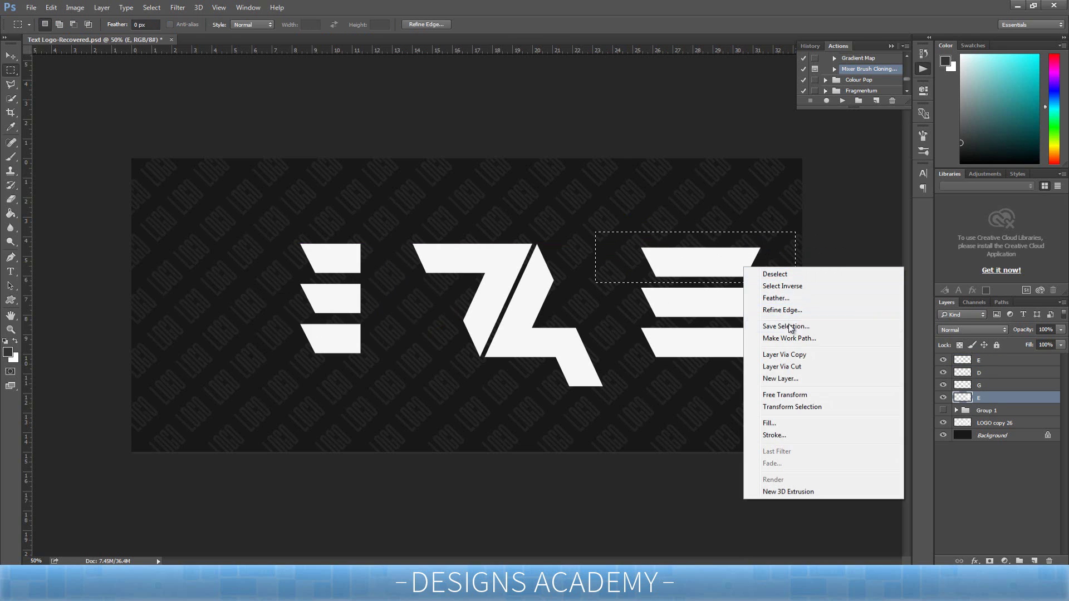
pyautogui.click(784, 353)
# - Move the copied bar onto the D and rotate it about -120° to close the letter's left side diagonally
pyautogui.hotkey('ctrl', 't')
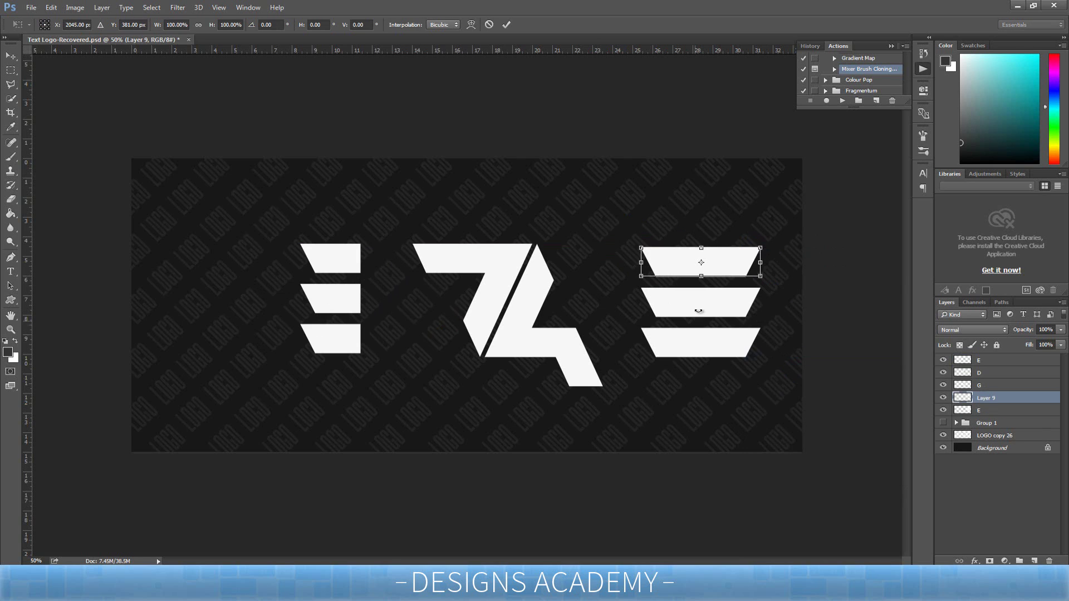
pyautogui.moveTo(733, 260); pyautogui.dragTo(442, 370)
pyautogui.moveTo(403, 409); pyautogui.dragTo(471, 322)
pyautogui.moveTo(497, 402); pyautogui.dragTo(495, 328)
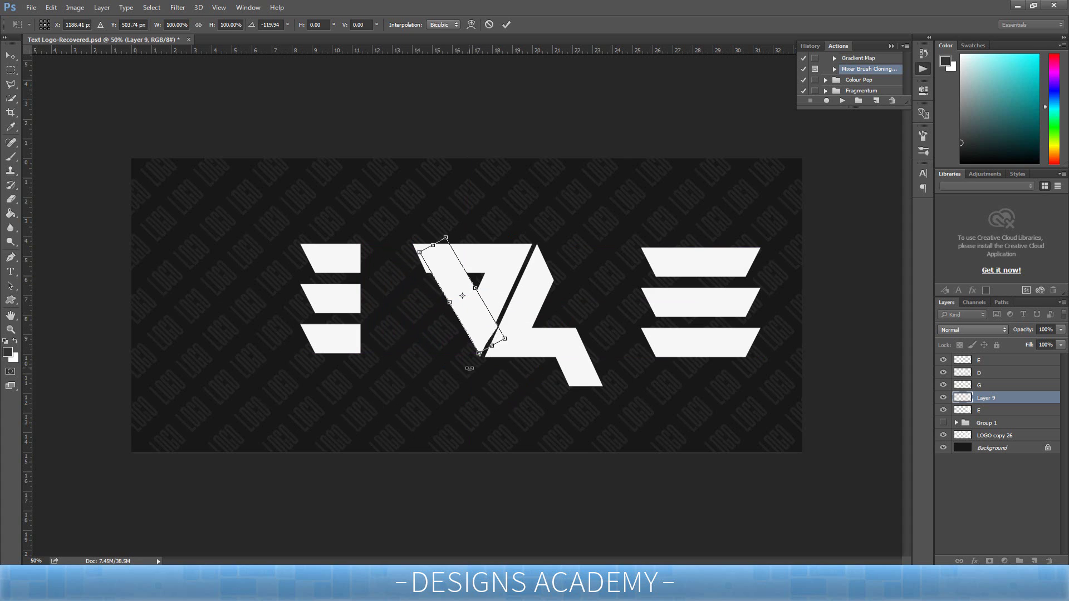
pyautogui.moveTo(470, 369); pyautogui.dragTo(470, 368)
pyautogui.press('Return')
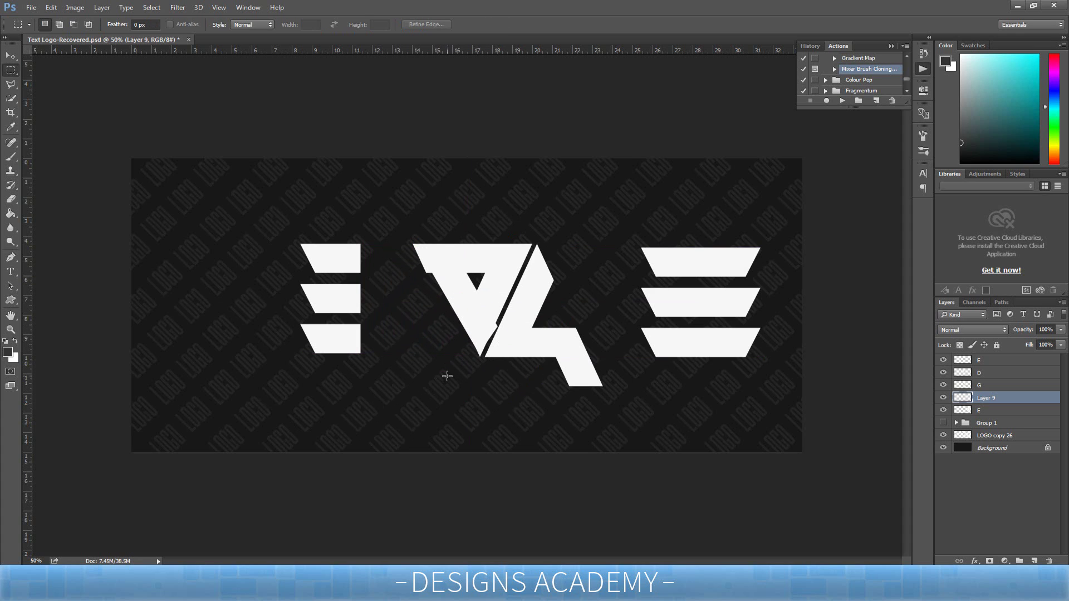
# - Shift the rotated bar to X 1167.5 px, Y 504.5 px so it stays within the D's outline
pyautogui.hotkey('ctrl', 't')
pyautogui.moveTo(493, 344); pyautogui.dragTo(493, 334)
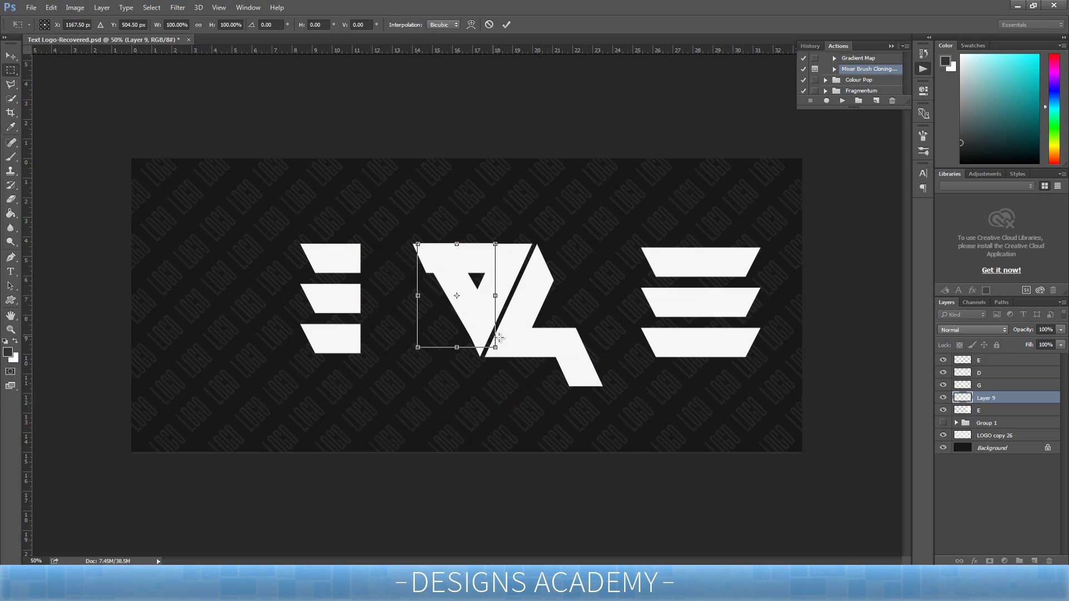
pyautogui.press('Return')
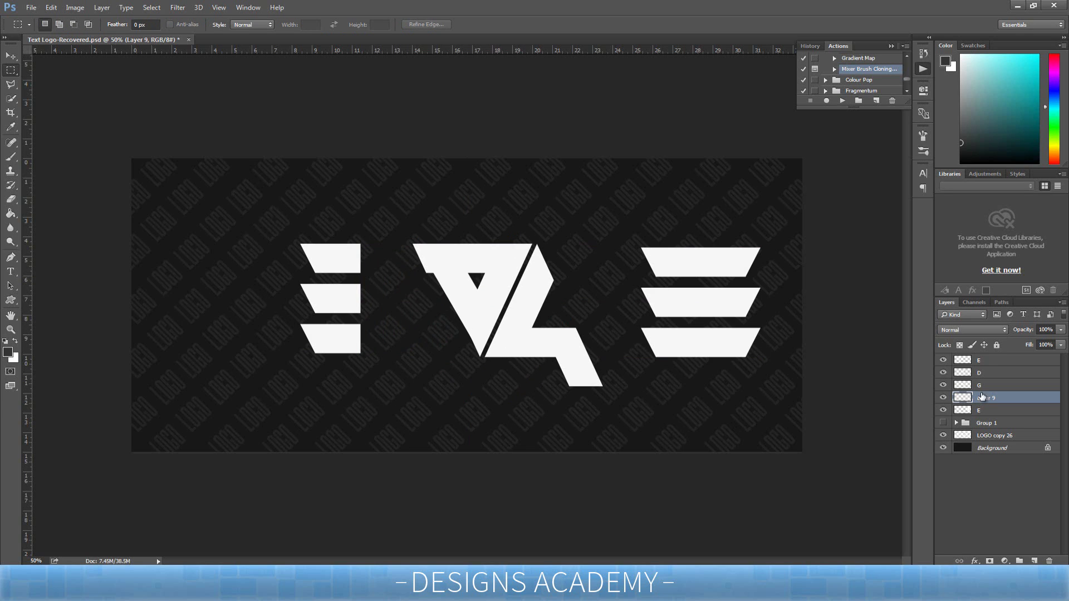
# - Move the first E right until its top bar joins the top of the D
pyautogui.click(979, 365)
pyautogui.hotkey('ctrl', 't')
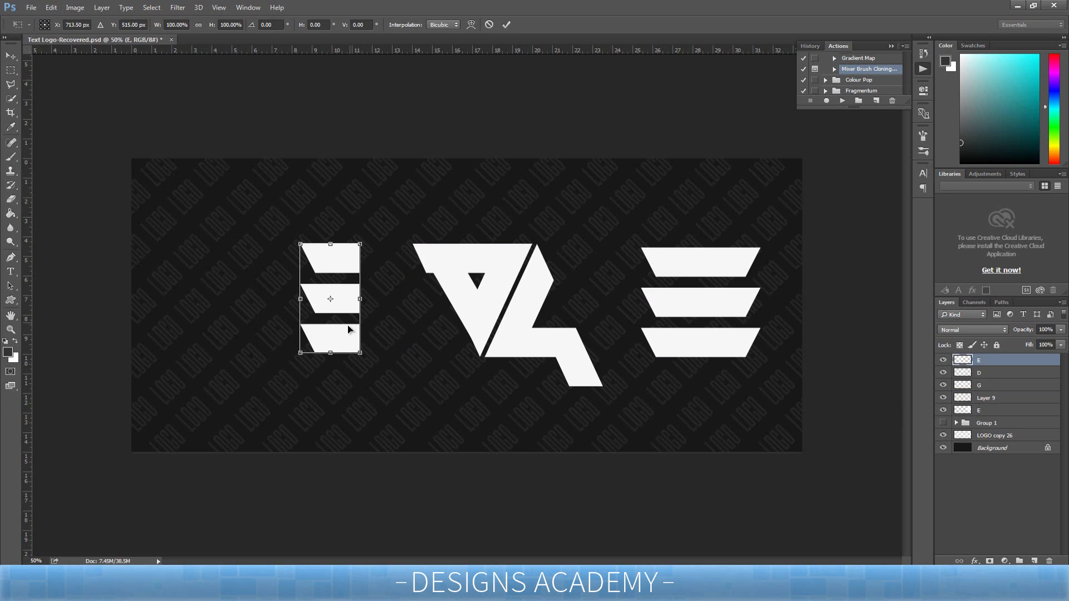
pyautogui.moveTo(349, 330); pyautogui.dragTo(425, 331)
pyautogui.press('m')
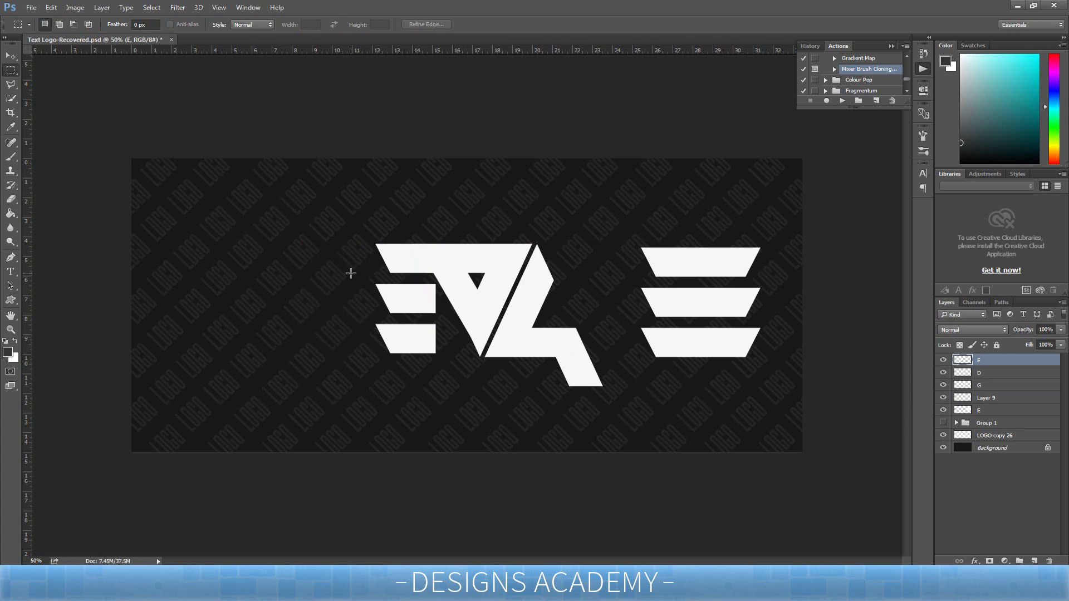
# - Select the first E's middle and lower bars separately and shift each right to follow the slant of the D
pyautogui.moveTo(351, 273)
pyautogui.mouseDown()
pyautogui.moveTo(453, 314)
pyautogui.moveTo(425, 303)
pyautogui.moveTo(440, 303)
pyautogui.mouseUp()
pyautogui.moveTo(363, 317)
pyautogui.mouseDown()
pyautogui.moveTo(450, 363)
pyautogui.moveTo(426, 341)
pyautogui.moveTo(452, 344)
pyautogui.mouseUp()
pyautogui.press('Delete')
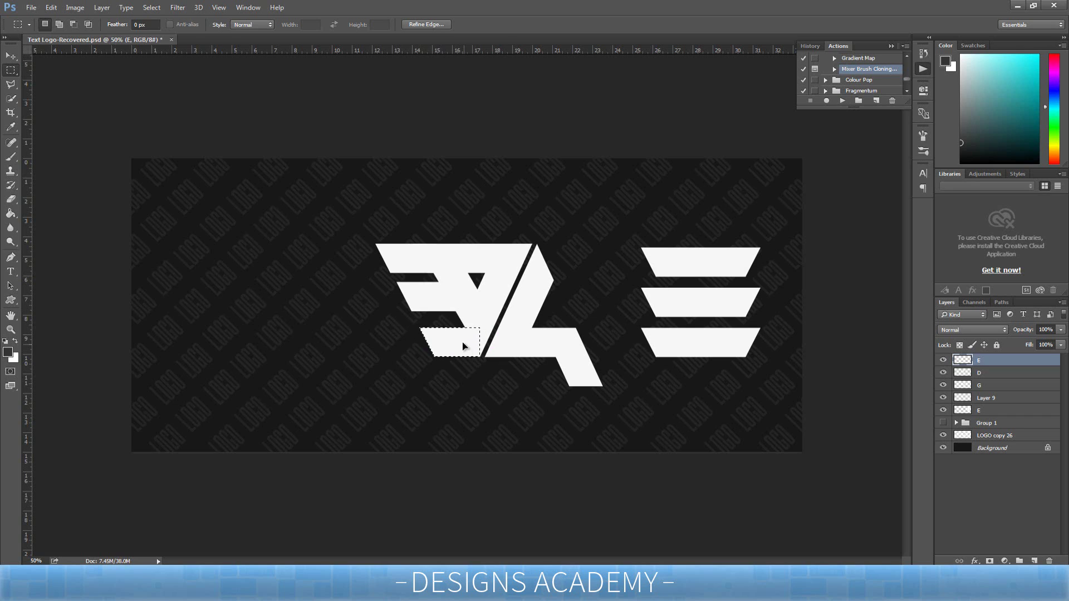
pyautogui.click(472, 389)
# - Move the last E left to about X 1892 px, leaving a gap beside the G
pyautogui.click(984, 413)
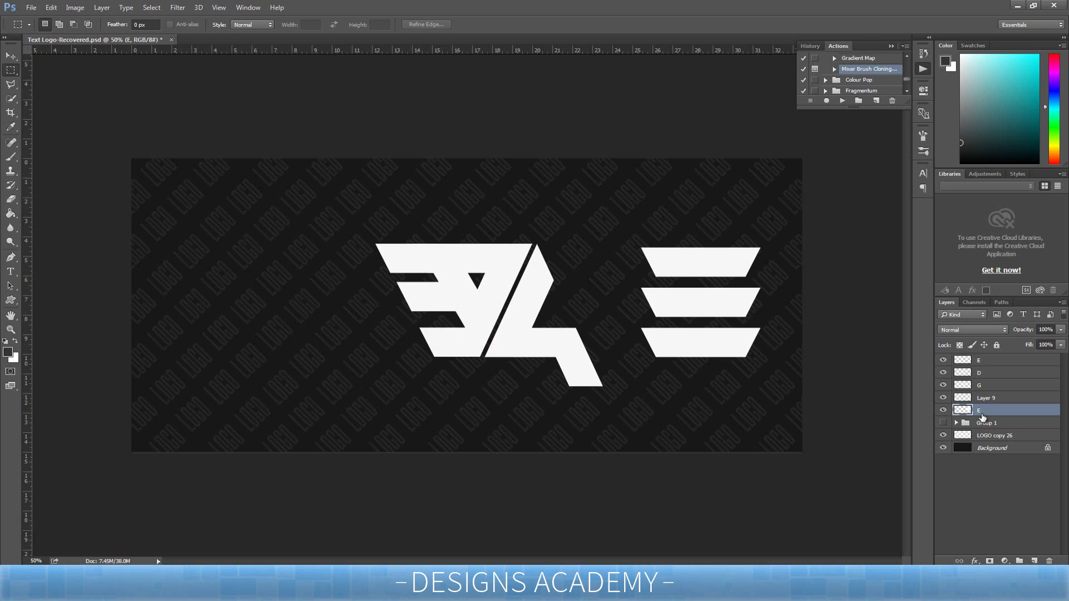
pyautogui.hotkey('ctrl', 't')
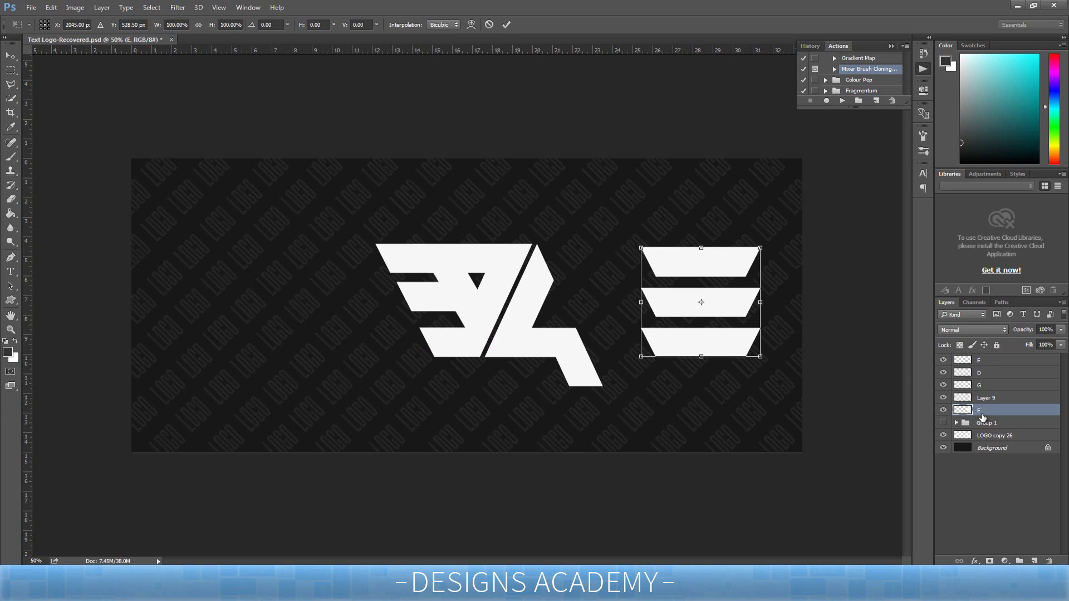
pyautogui.moveTo(712, 333); pyautogui.dragTo(609, 311)
pyautogui.press('m')
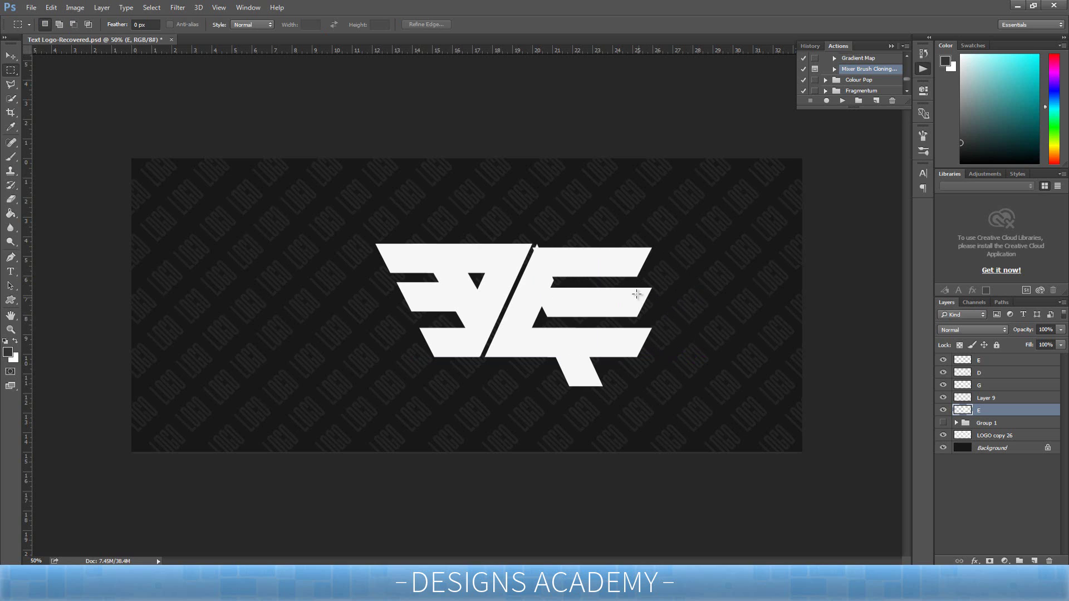
pyautogui.hotkey('ctrl', 't')
pyautogui.moveTo(625, 324); pyautogui.dragTo(691, 324)
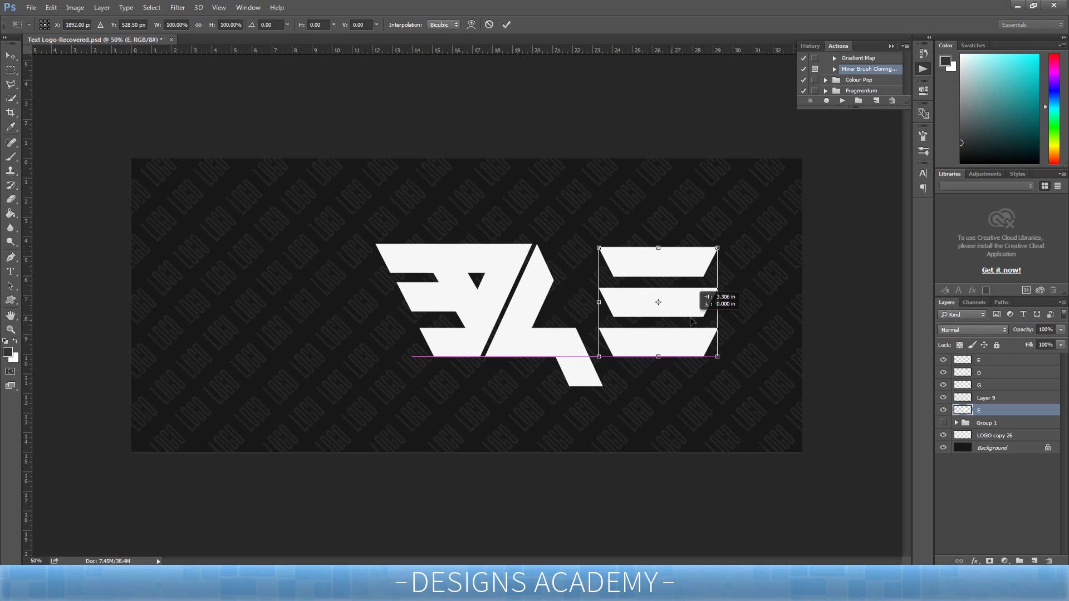
pyautogui.press('m')
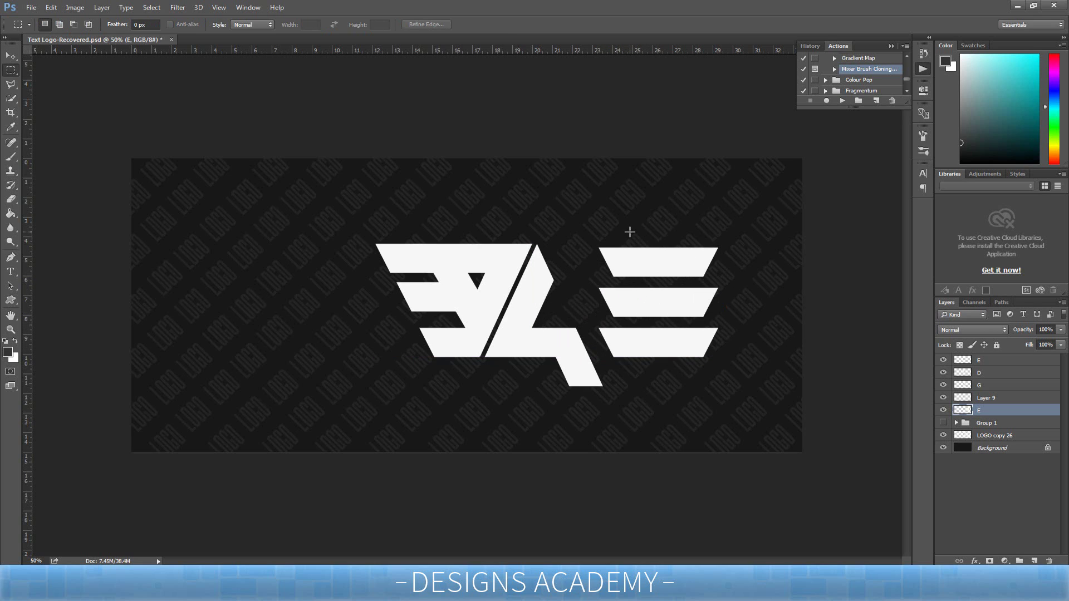
# - Select the left half of the last E with a rectangular marquee and delete it
pyautogui.moveTo(632, 234)
pyautogui.mouseDown()
pyautogui.moveTo(574, 394)
pyautogui.moveTo(633, 377)
pyautogui.moveTo(693, 386)
pyautogui.moveTo(546, 203)
pyautogui.mouseUp()
pyautogui.click(634, 376)
pyautogui.click(655, 391)
pyautogui.rightClick(624, 342)
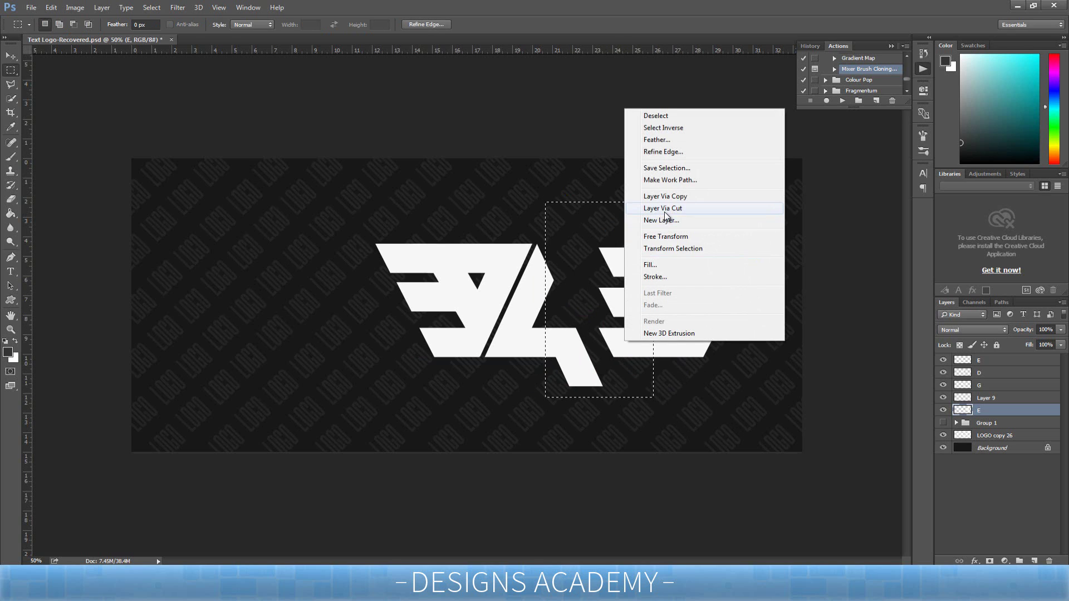
pyautogui.click(611, 270)
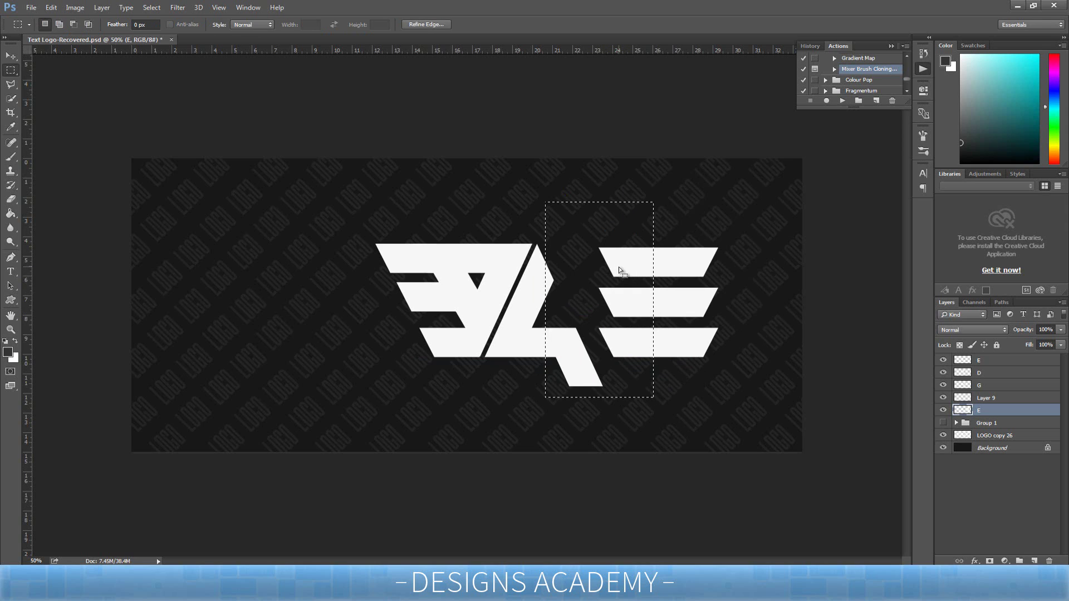
pyautogui.press('Delete')
pyautogui.hotkey('ctrl', 'd')
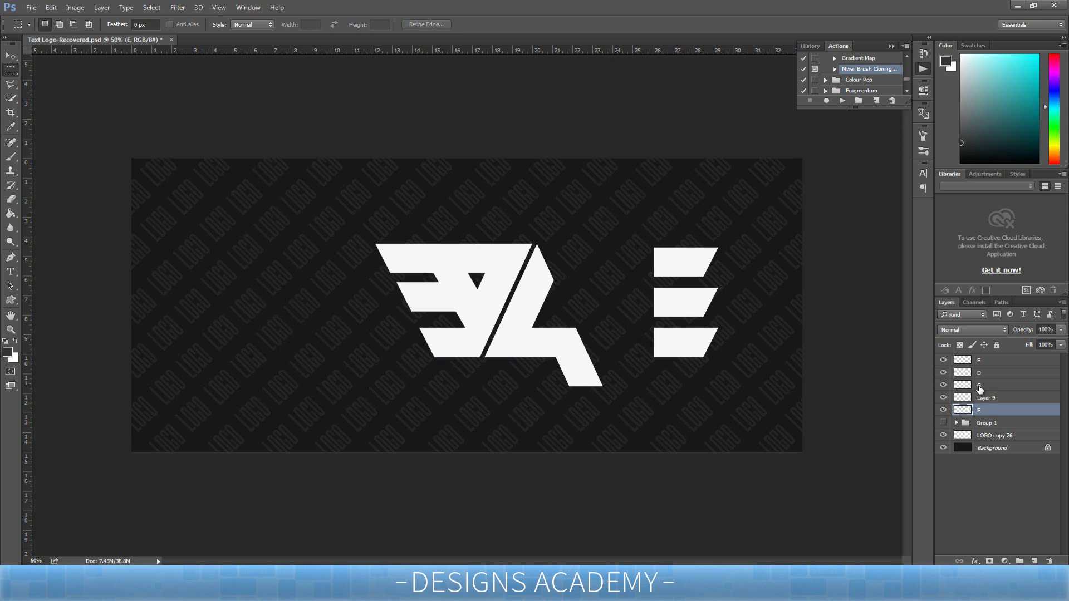
# - Move the remaining half of the last E left, closer to the G
pyautogui.hotkey('ctrl', 't')
pyautogui.moveTo(691, 349); pyautogui.dragTo(629, 340)
pyautogui.press('Return')
pyautogui.press('m')
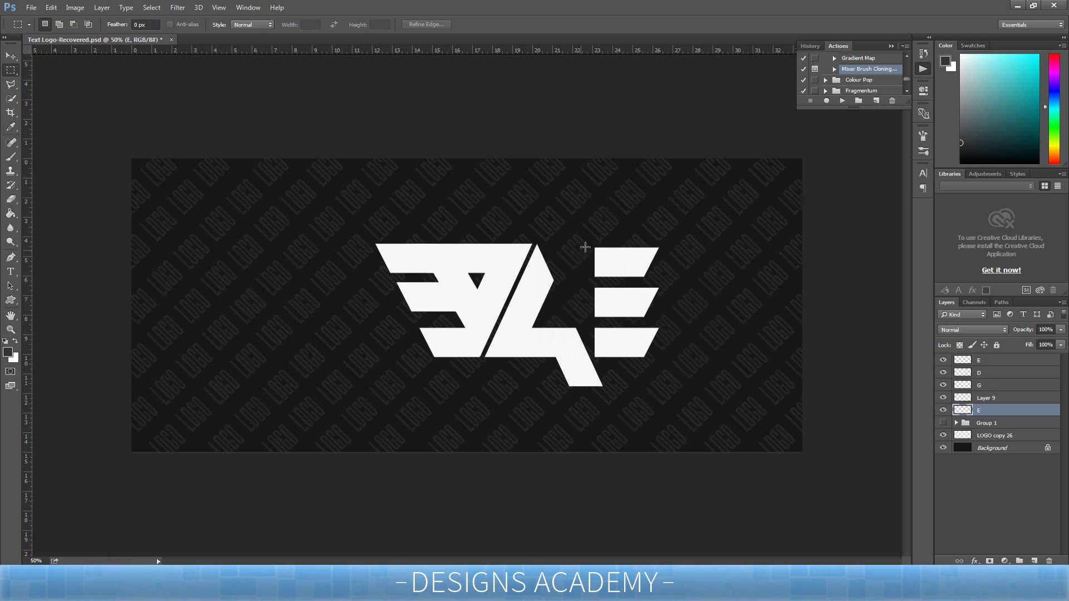
# - Select the last E's top bar and move it onto the top of the G, level with the D's upper edge
pyautogui.moveTo(588, 244); pyautogui.dragTo(690, 281)
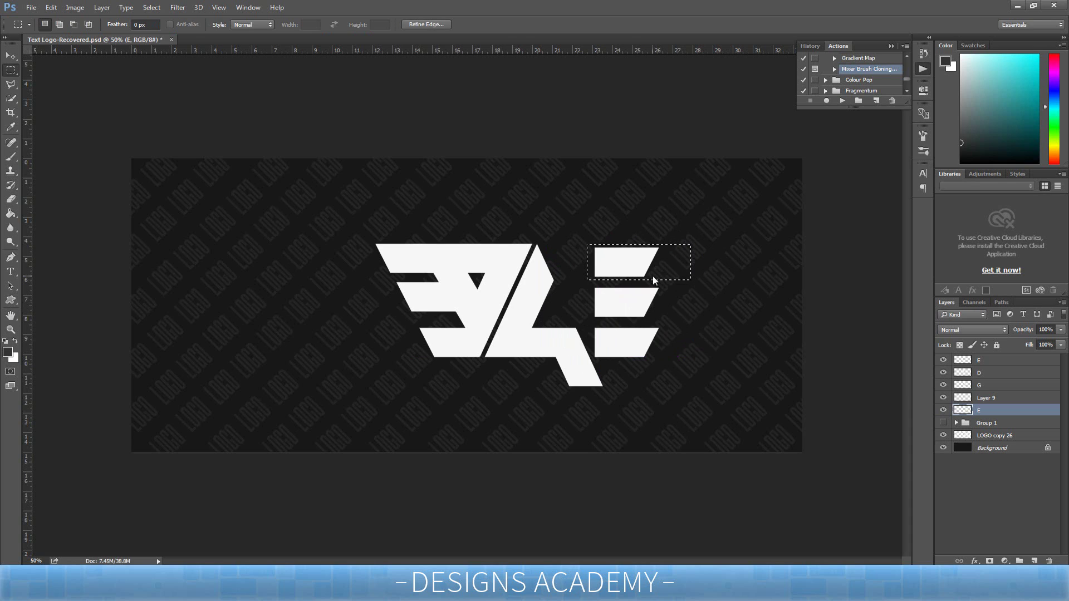
pyautogui.rightClick(653, 275)
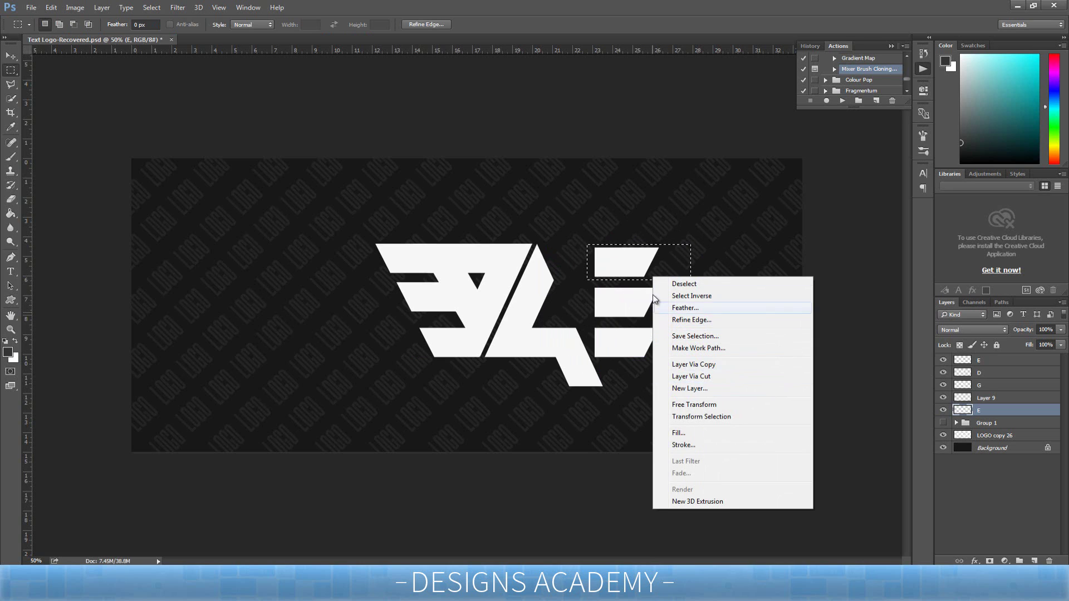
pyautogui.click(631, 260)
pyautogui.moveTo(632, 259); pyautogui.dragTo(579, 272)
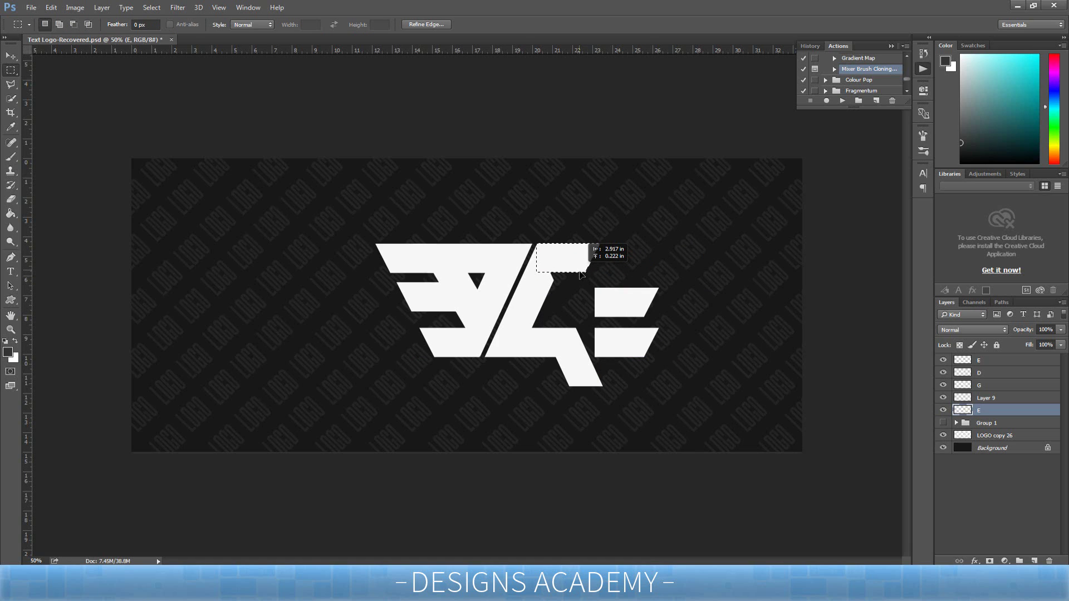
pyautogui.moveTo(579, 272); pyautogui.dragTo(580, 274)
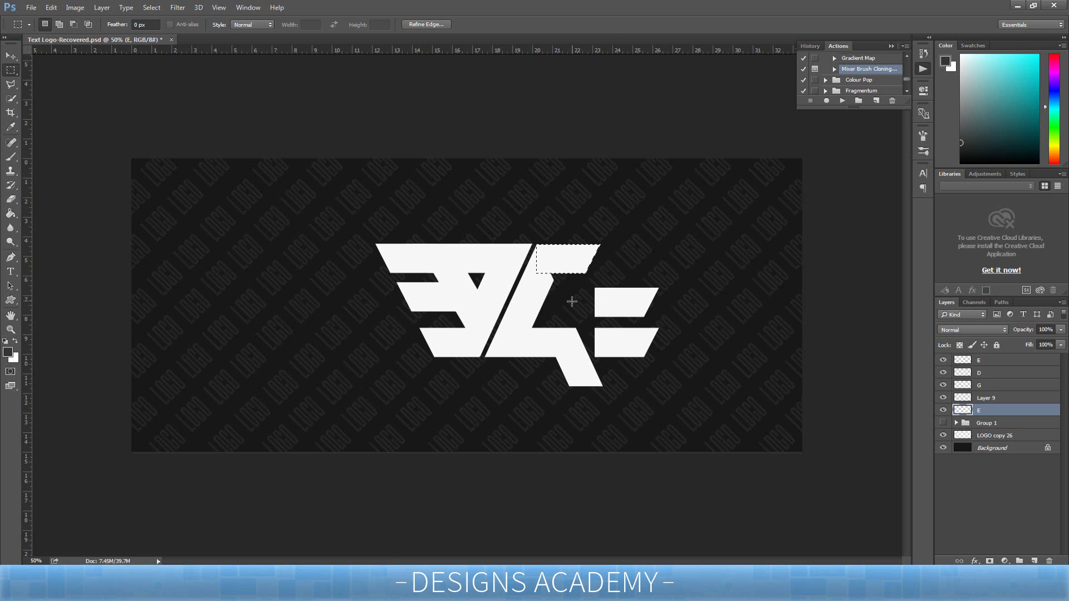
pyautogui.hotkey('ctrl', 'd')
# - Copy the last E's relocated top bar to a new layer and check the copy by toggling its visibility
pyautogui.hotkey('ctrl', 't')
pyautogui.press('Return')
pyautogui.press('m')
pyautogui.moveTo(518, 222); pyautogui.dragTo(574, 262)
pyautogui.hotkey('ctrl', 'j')
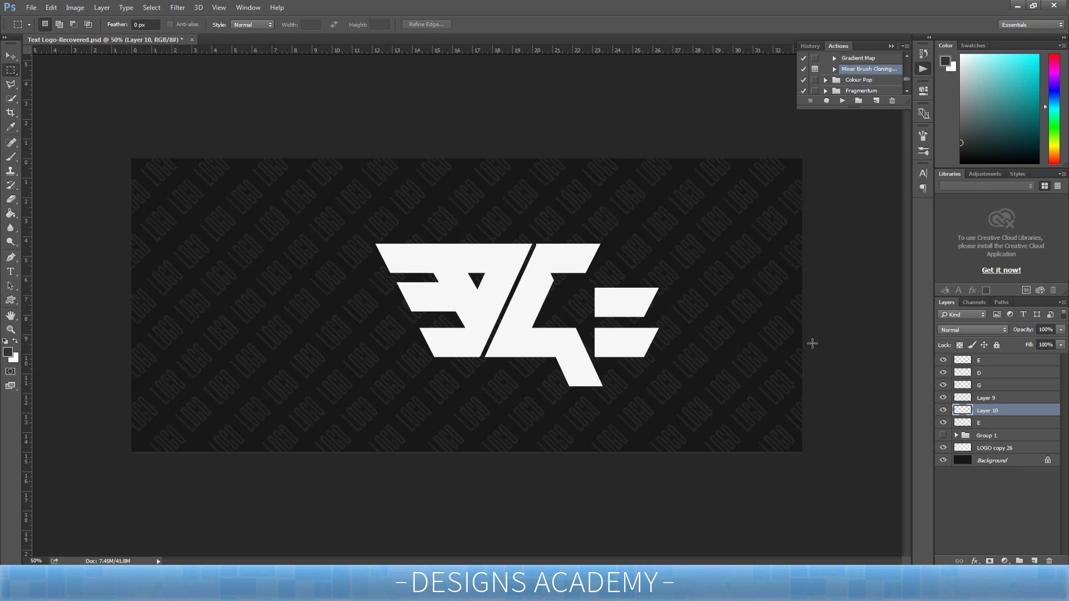
pyautogui.click(943, 410)
pyautogui.click(943, 411)
# - Shift the copied bar slightly down to thicken the G's top arm and erase its excess over the slanted gap
pyautogui.moveTo(535, 235); pyautogui.dragTo(572, 269)
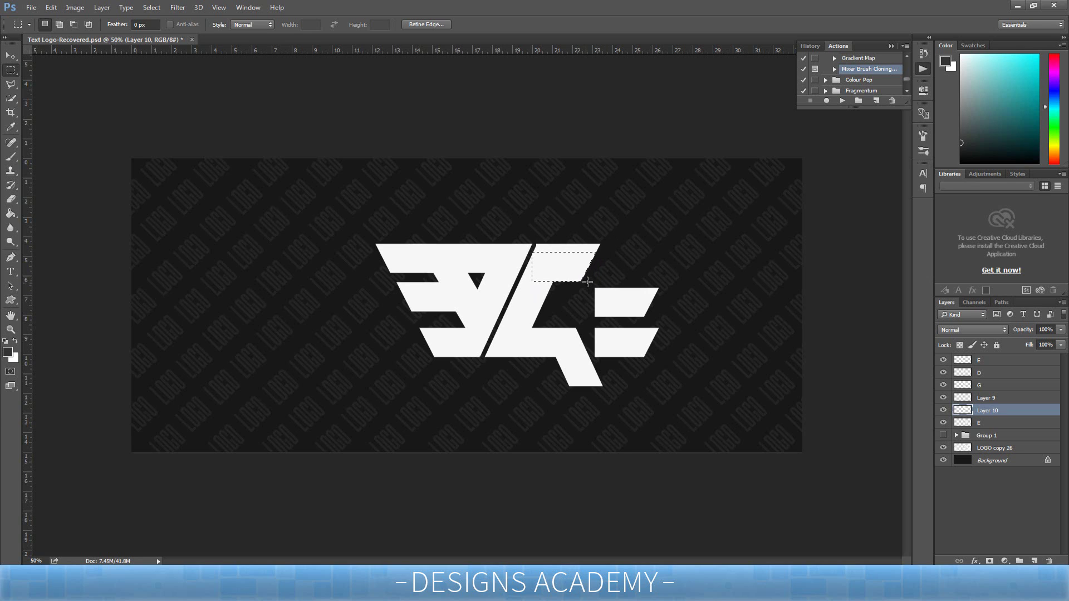
pyautogui.click(591, 298)
pyautogui.moveTo(585, 299); pyautogui.dragTo(531, 232)
pyautogui.click(512, 237)
pyautogui.moveTo(512, 237); pyautogui.dragTo(565, 264)
pyautogui.hotkey('ctrl', 'd')
pyautogui.moveTo(511, 237); pyautogui.dragTo(602, 283)
pyautogui.hotkey('ctrl', 'd')
pyautogui.click(11, 199)
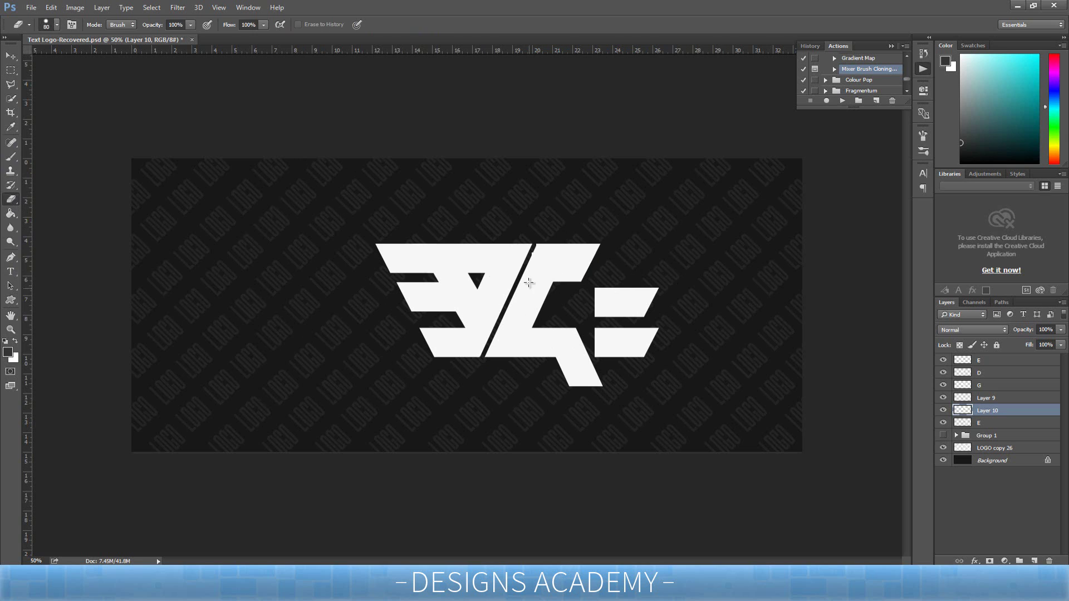
# - Try to move the last E's layer down and to the right, and undo the move
pyautogui.click(980, 423)
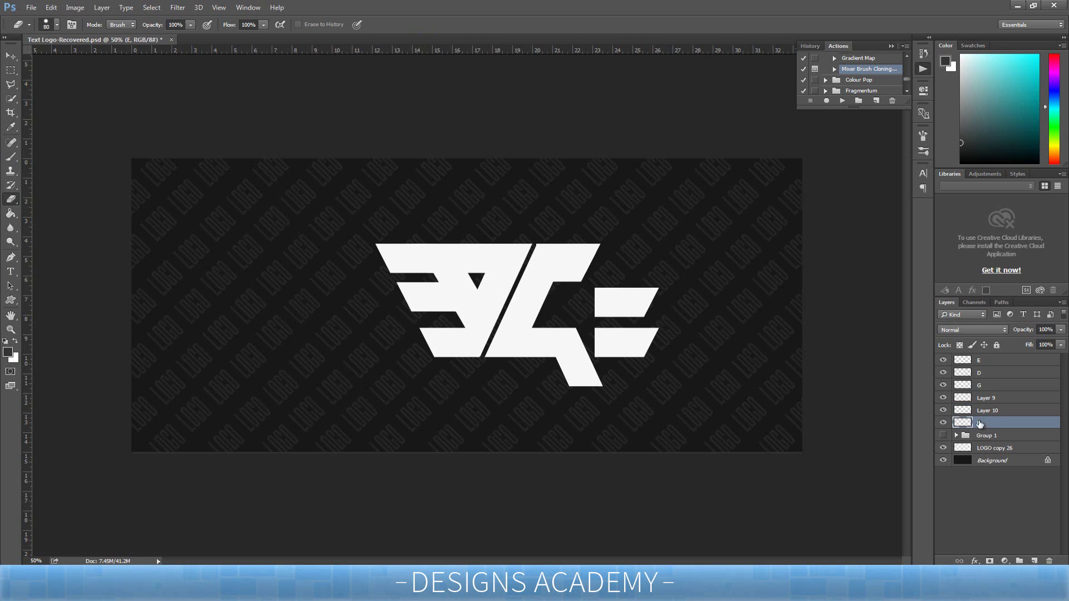
pyautogui.hotkey('ctrl', 't')
pyautogui.moveTo(622, 344); pyautogui.dragTo(661, 406)
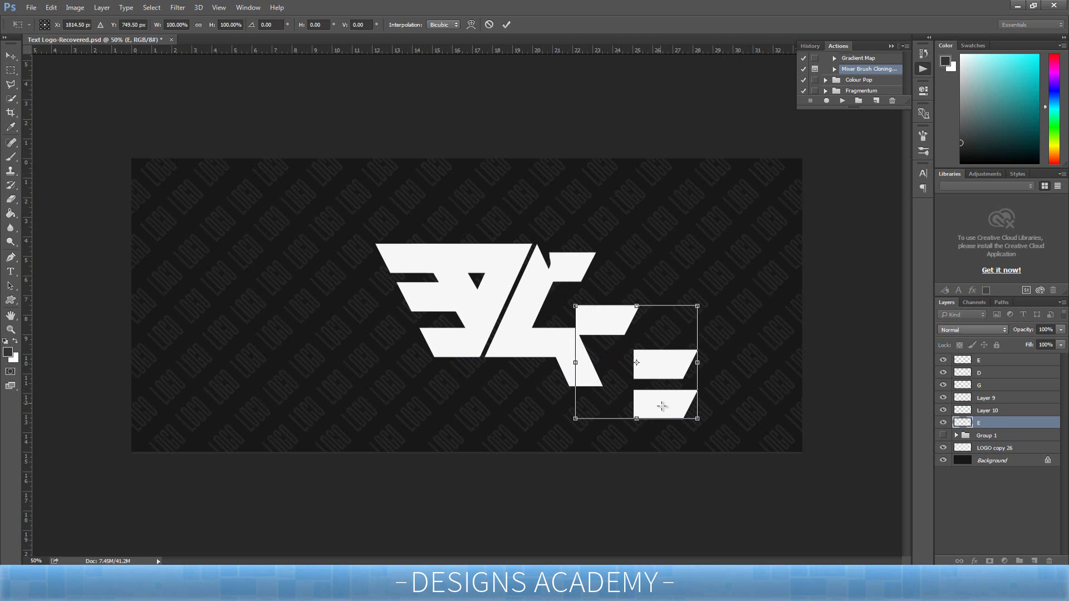
pyautogui.press('Return')
pyautogui.hotkey('ctrl', 'z')
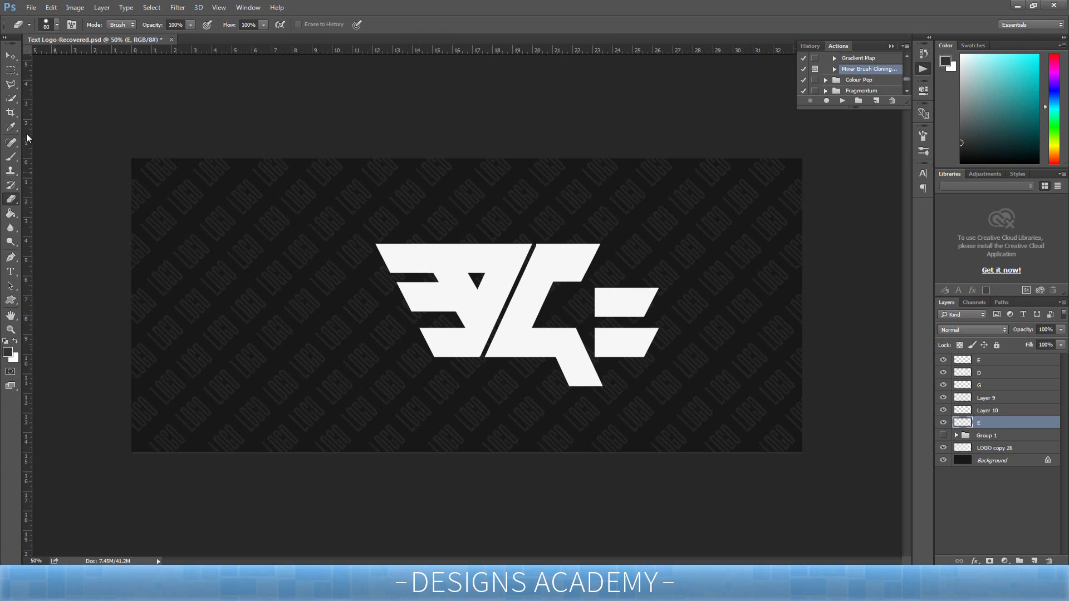
# - Select the last E's two lower bars and move them left against the G as its middle and lower arms
pyautogui.click(10, 69)
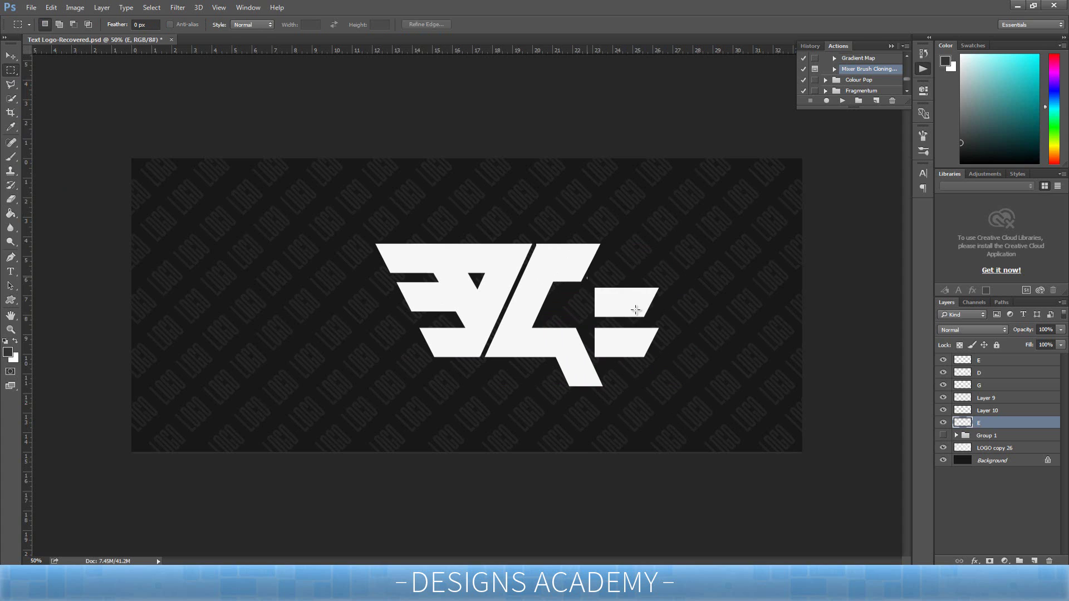
pyautogui.moveTo(585, 279); pyautogui.dragTo(711, 322)
pyautogui.moveTo(584, 279); pyautogui.dragTo(602, 351)
pyautogui.hotkey('ctrl', 'd')
pyautogui.click(641, 394)
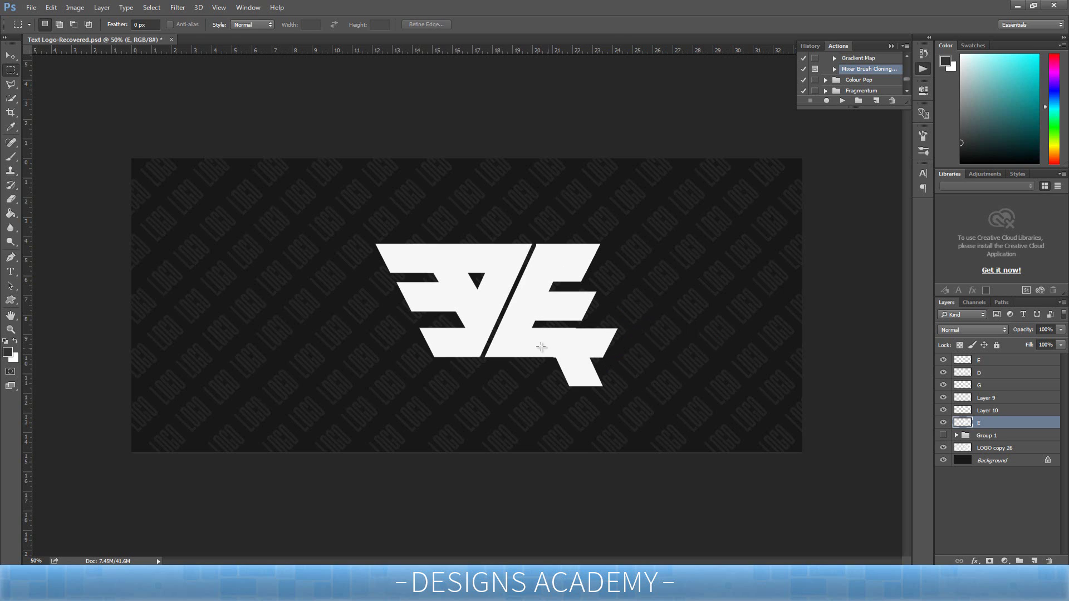
# - Try to reposition the last E's bottom bar farther left over the G's base with small vertical nudges
pyautogui.moveTo(533, 328); pyautogui.dragTo(657, 383)
pyautogui.moveTo(624, 357); pyautogui.dragTo(594, 350)
pyautogui.hotkey('ctrl', 'Down')
pyautogui.hotkey('ctrl', 'Down')
pyautogui.hotkey('ctrl', 'Down')
pyautogui.hotkey('ctrl', 'Down')
pyautogui.hotkey('ctrl', 'Down')
pyautogui.hotkey('ctrl', 'Down')
pyautogui.hotkey('ctrl', 'Down')
pyautogui.hotkey('ctrl', 'Down')
pyautogui.hotkey('ctrl', 'Down')
pyautogui.hotkey('ctrl', 'Up')
pyautogui.hotkey('ctrl', 'Up')
pyautogui.hotkey('ctrl', 'Up')
pyautogui.hotkey('ctrl', 'Up')
pyautogui.hotkey('ctrl', 'Down')
pyautogui.hotkey('ctrl', 'Up')
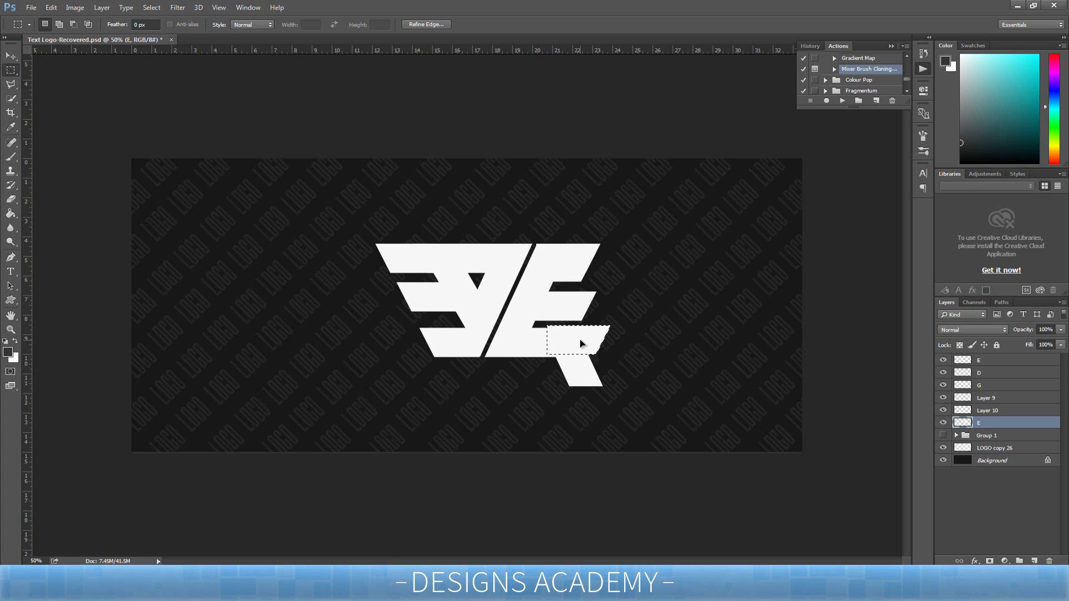
# - Reselect the last E's bottom bar, shift it horizontally by about 0.028 in along the G's base, and deselect it
pyautogui.moveTo(532, 325); pyautogui.dragTo(656, 381)
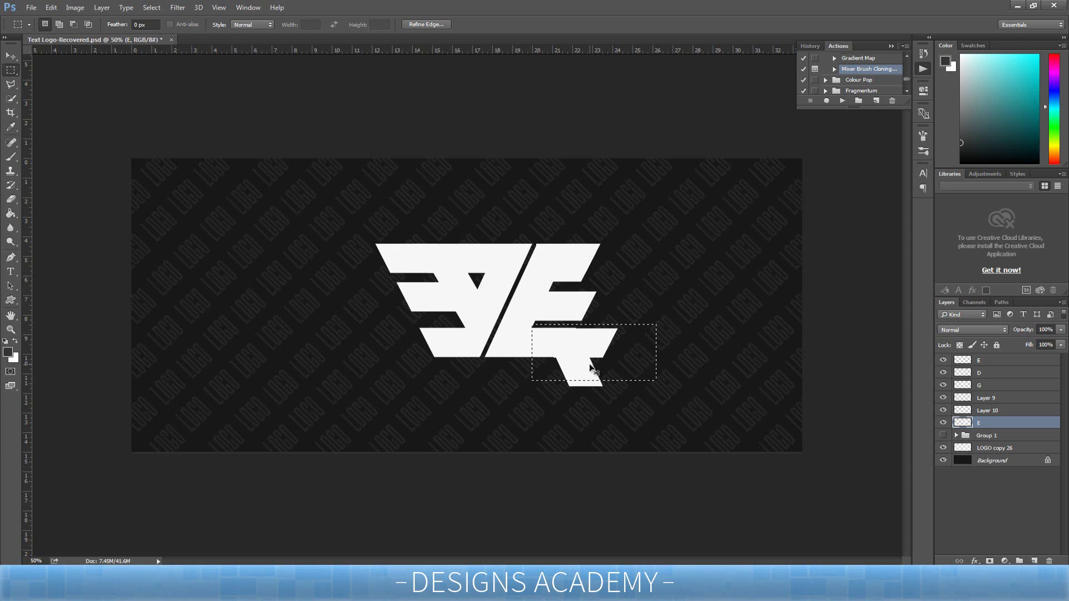
pyautogui.moveTo(590, 367); pyautogui.dragTo(591, 366)
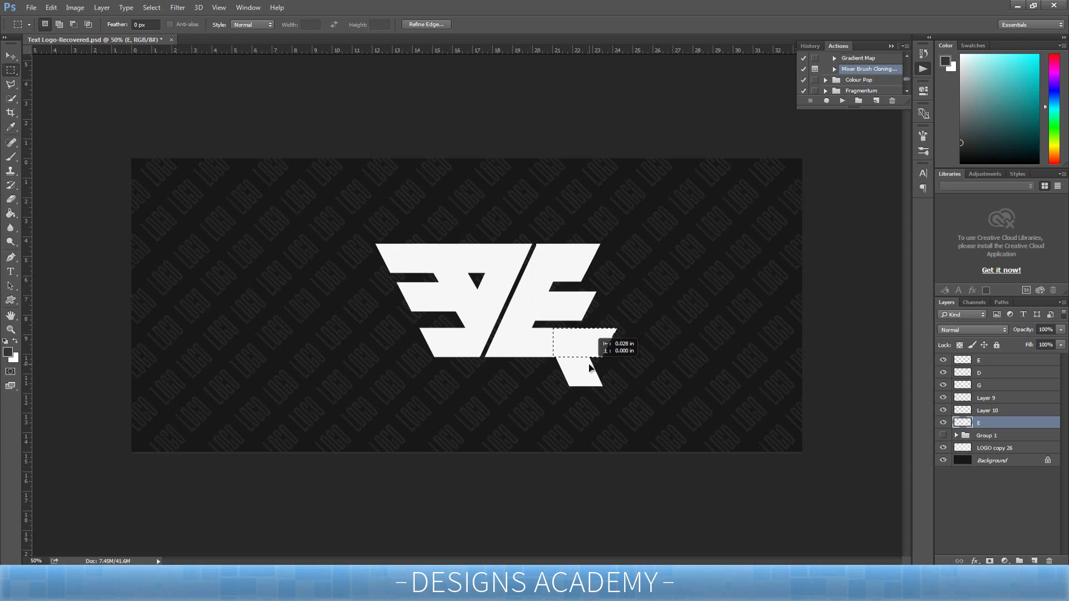
pyautogui.hotkey('ctrl', 'd')
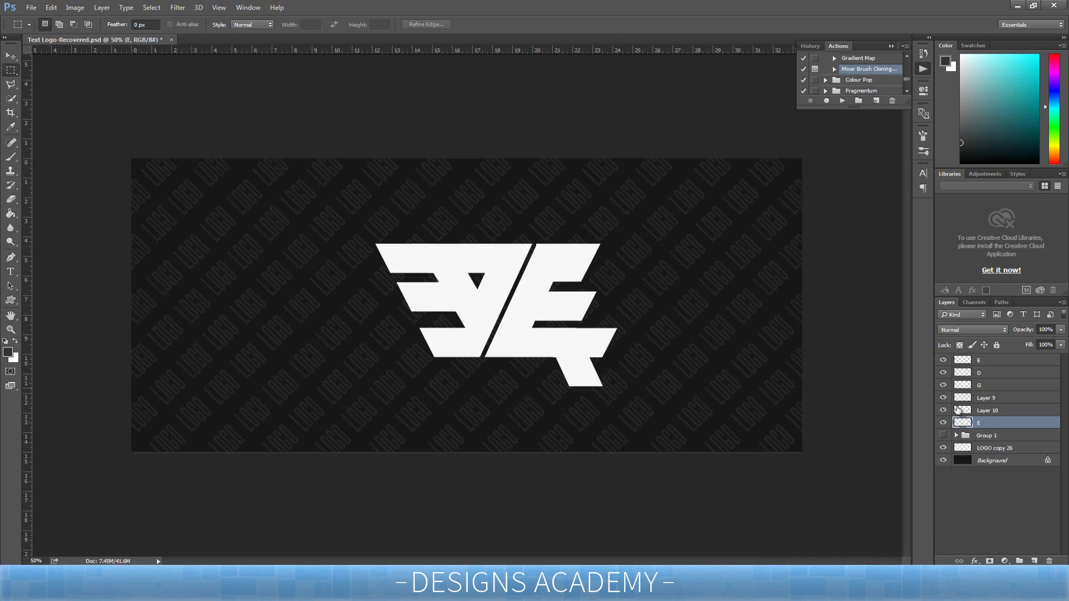
# - Group all the letter layers of the new logo, hide that group and show Group 1
pyautogui.keyDown('shift'); pyautogui.click(994, 362); pyautogui.keyUp('shift')
pyautogui.click(1016, 559)
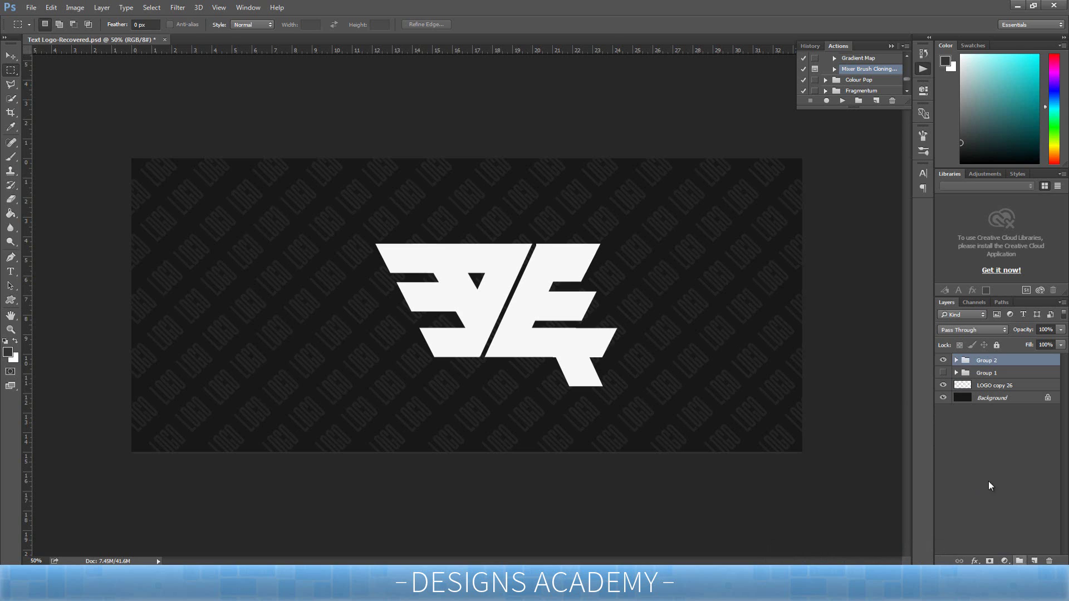
pyautogui.click(944, 361)
pyautogui.click(943, 373)
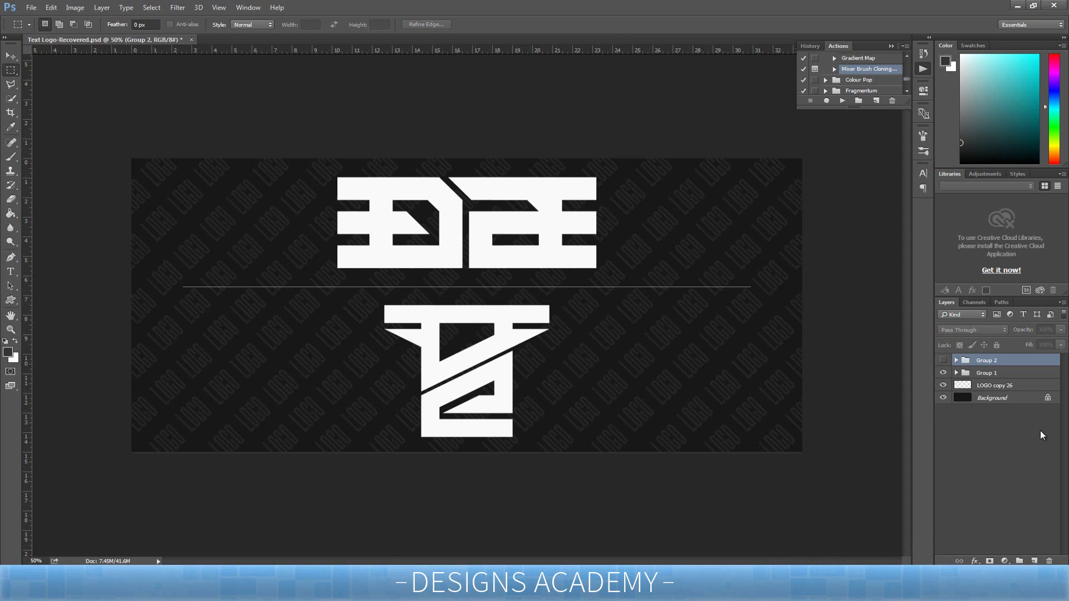
# - Toggle the visibility of Group 1, Group 2 and the LOGO copy 26 pattern layer to compare the logo designs
pyautogui.click(943, 373)
pyautogui.click(943, 373)
pyautogui.click(943, 373)
pyautogui.click(944, 361)
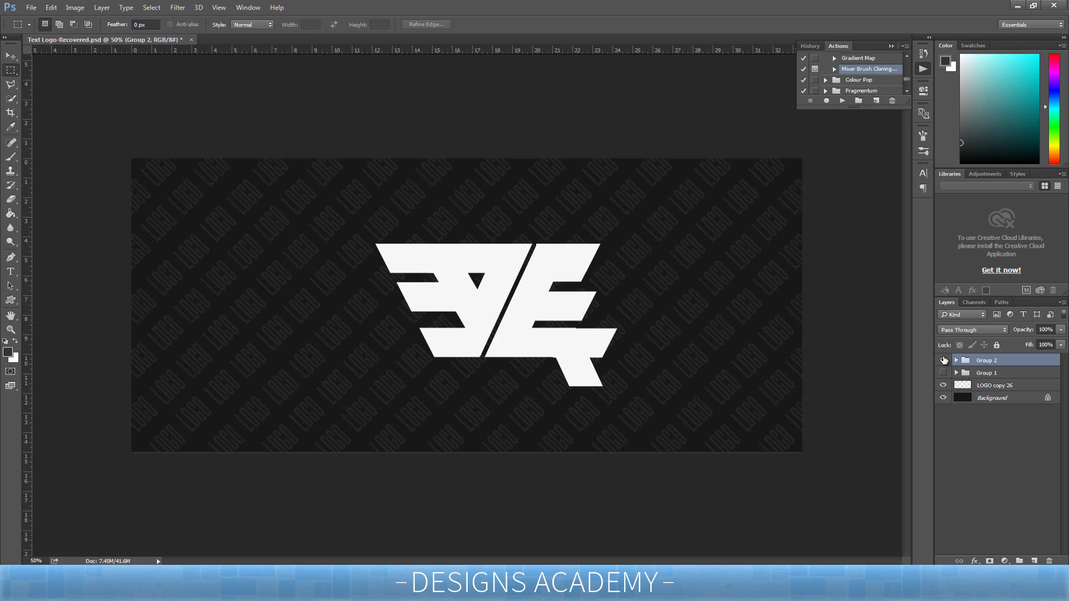
pyautogui.click(944, 360)
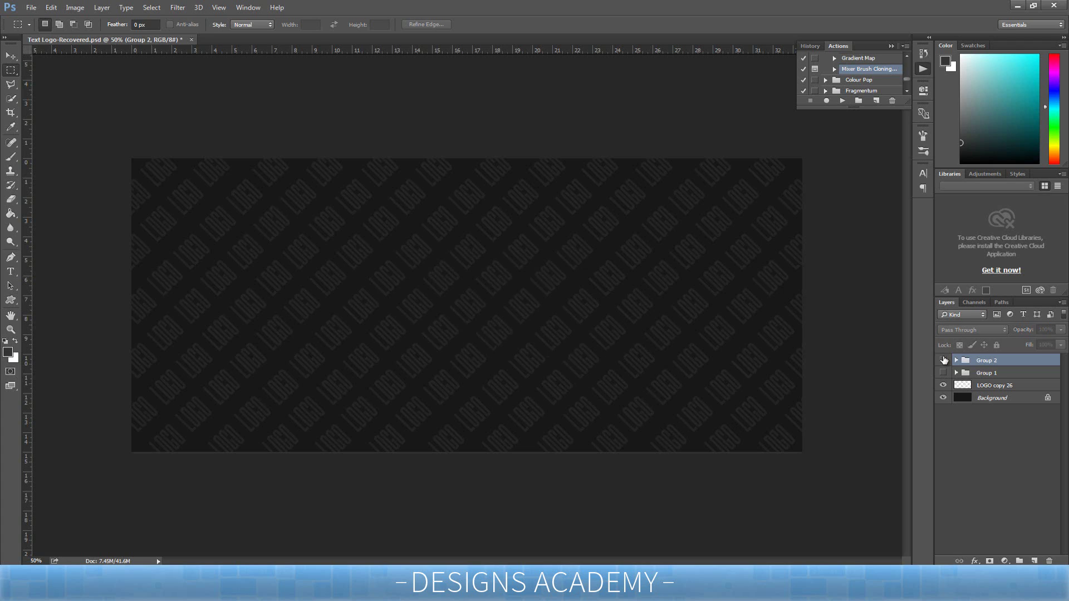
pyautogui.click(942, 375)
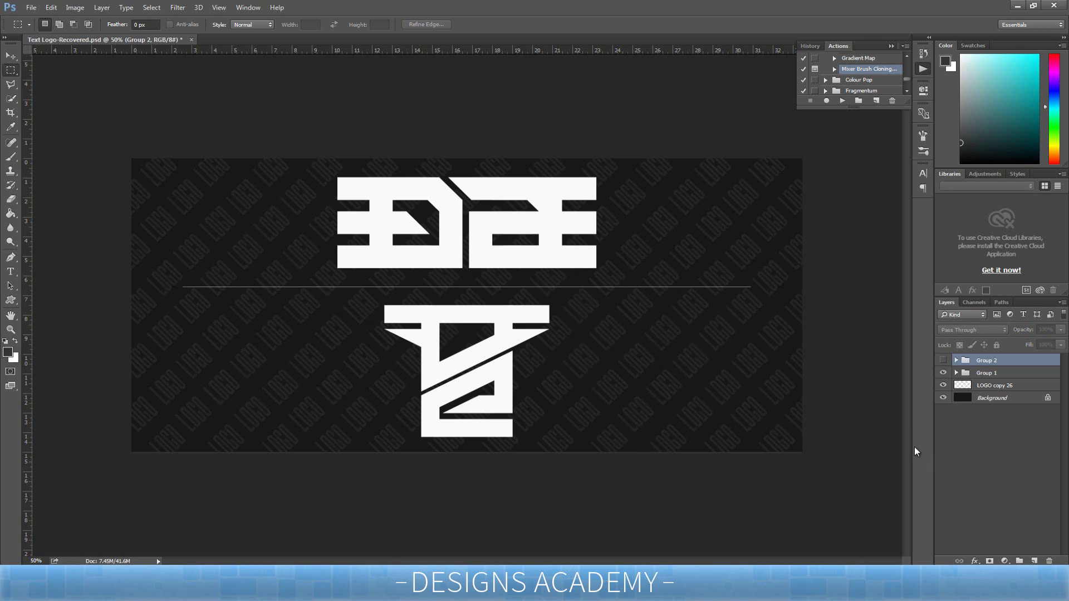
pyautogui.click(944, 386)
pyautogui.click(943, 386)
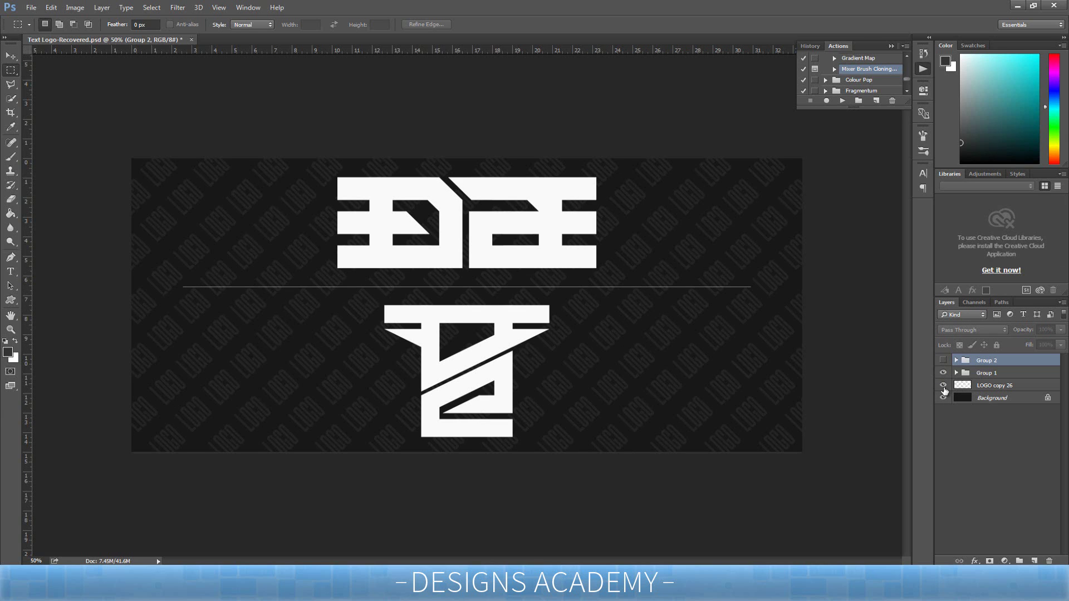